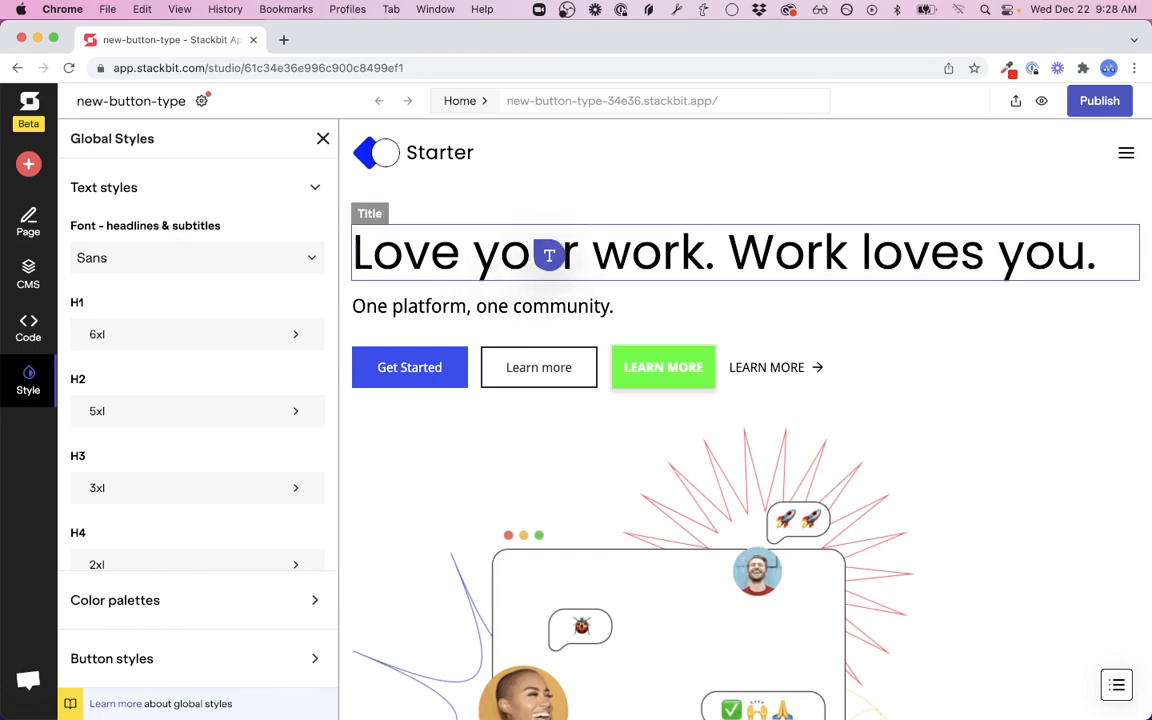
Set the global H1 text style to font size 9XL with bold weight.
scroll(221, 497, "down", 1)
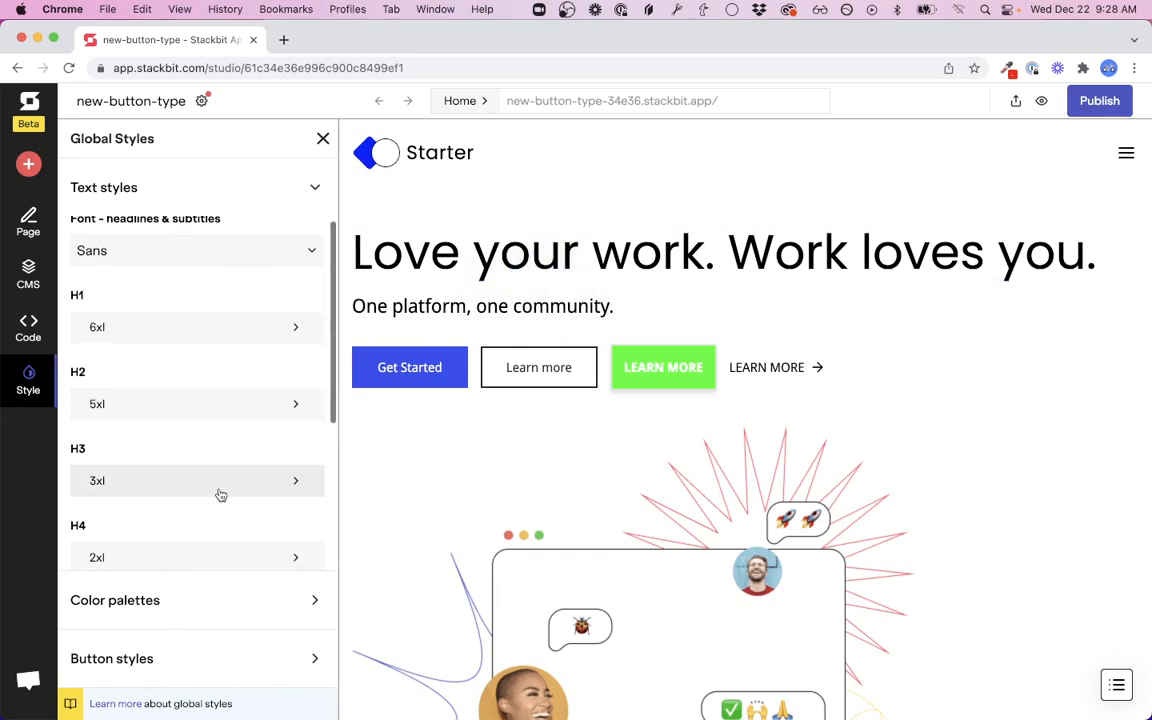
left_click(192, 340)
left_click(178, 268)
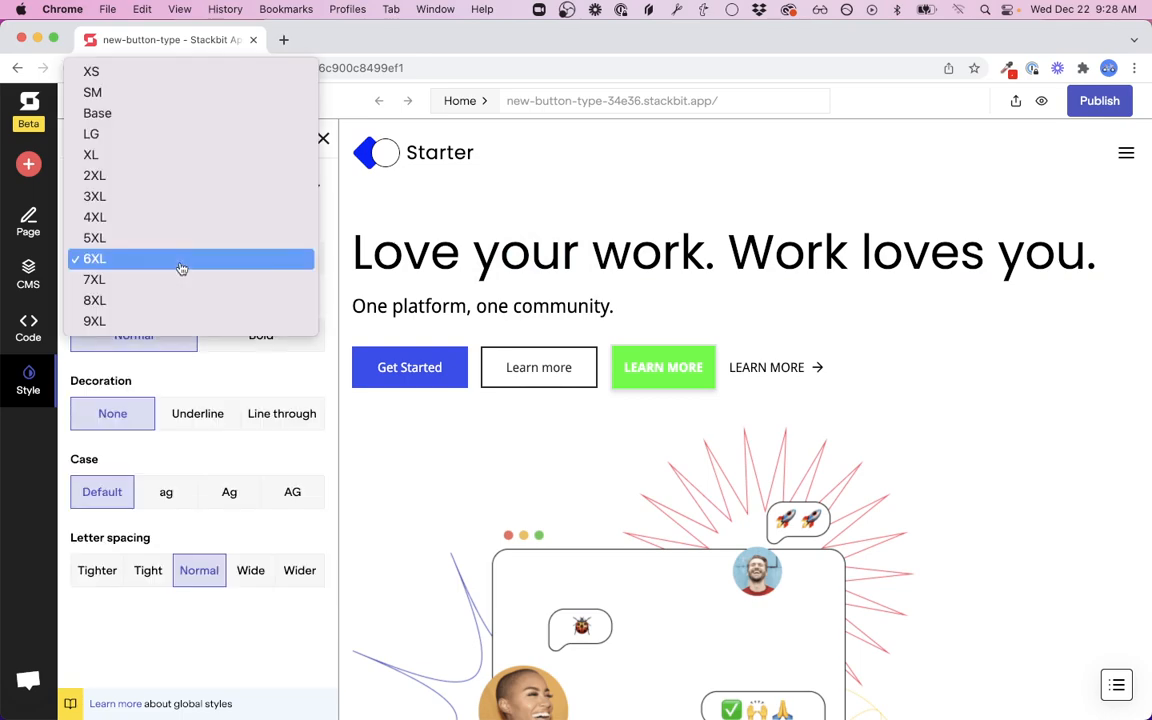
left_click(178, 328)
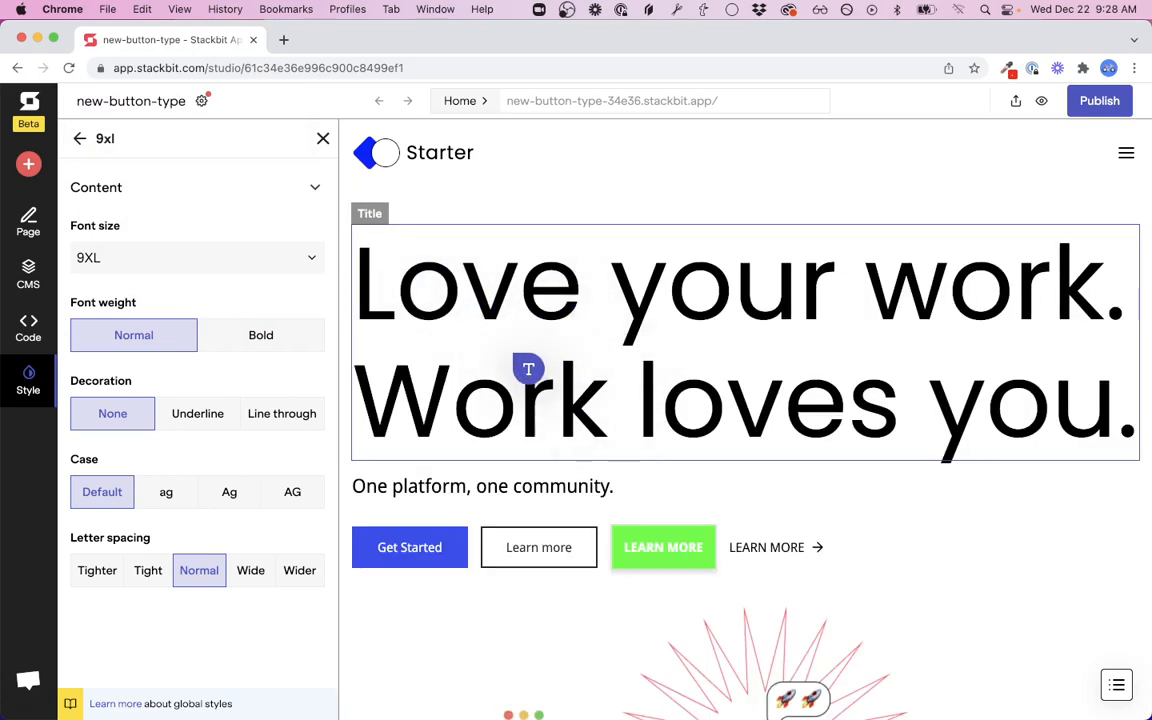
left_click(279, 342)
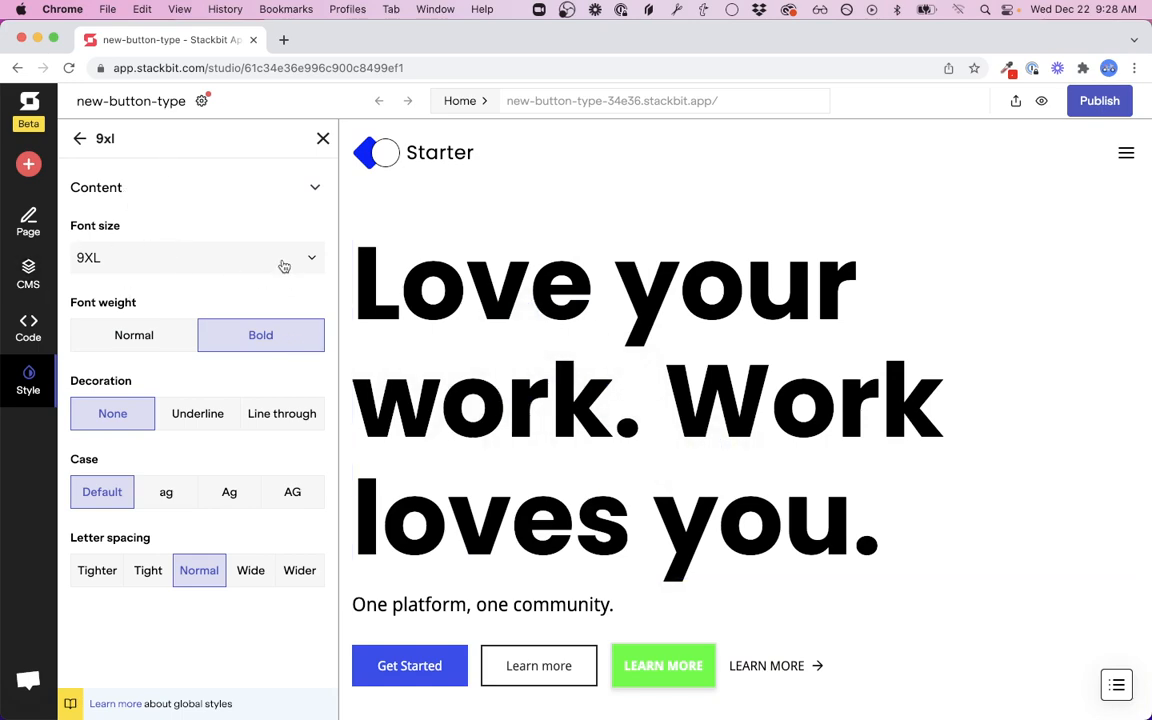
Set the H1 style's font size to 5XL and return to the global styles overview.
left_click(200, 262)
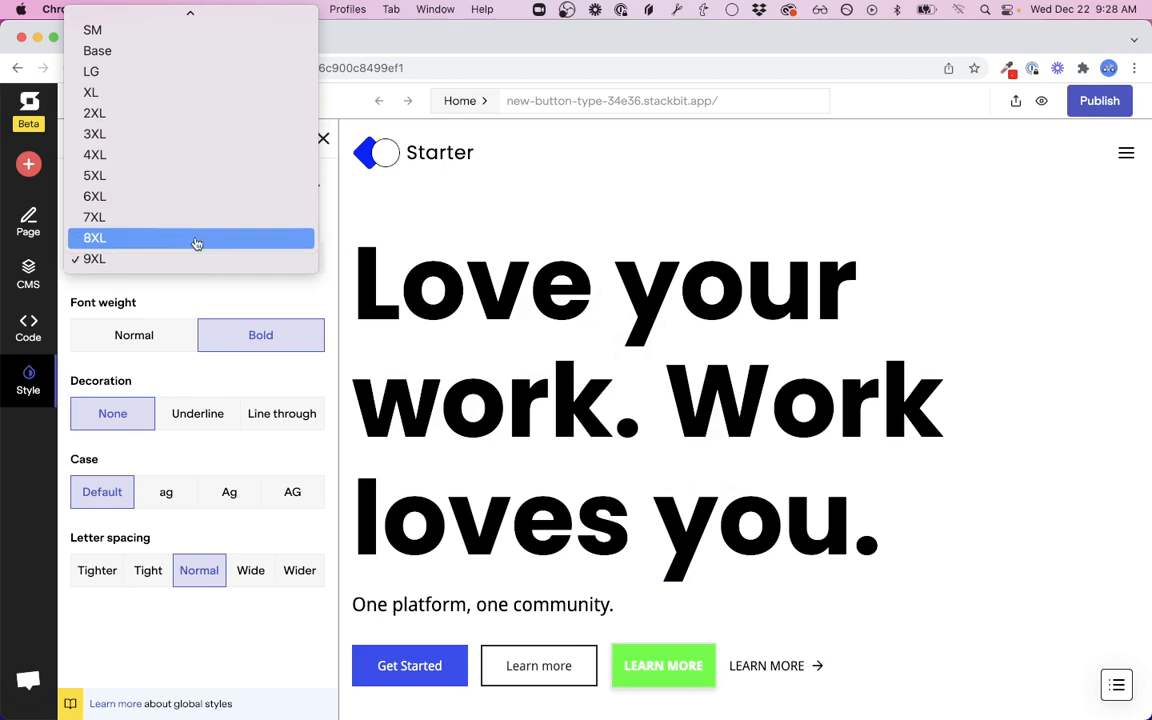
left_click(187, 179)
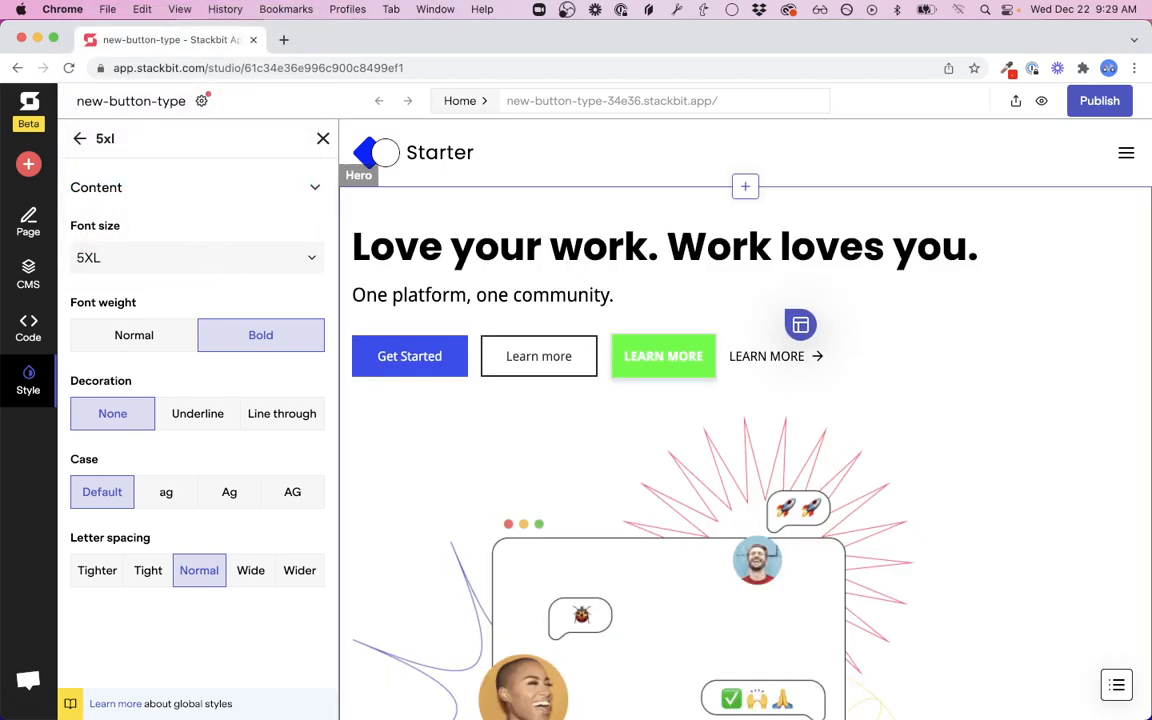
left_click(78, 137)
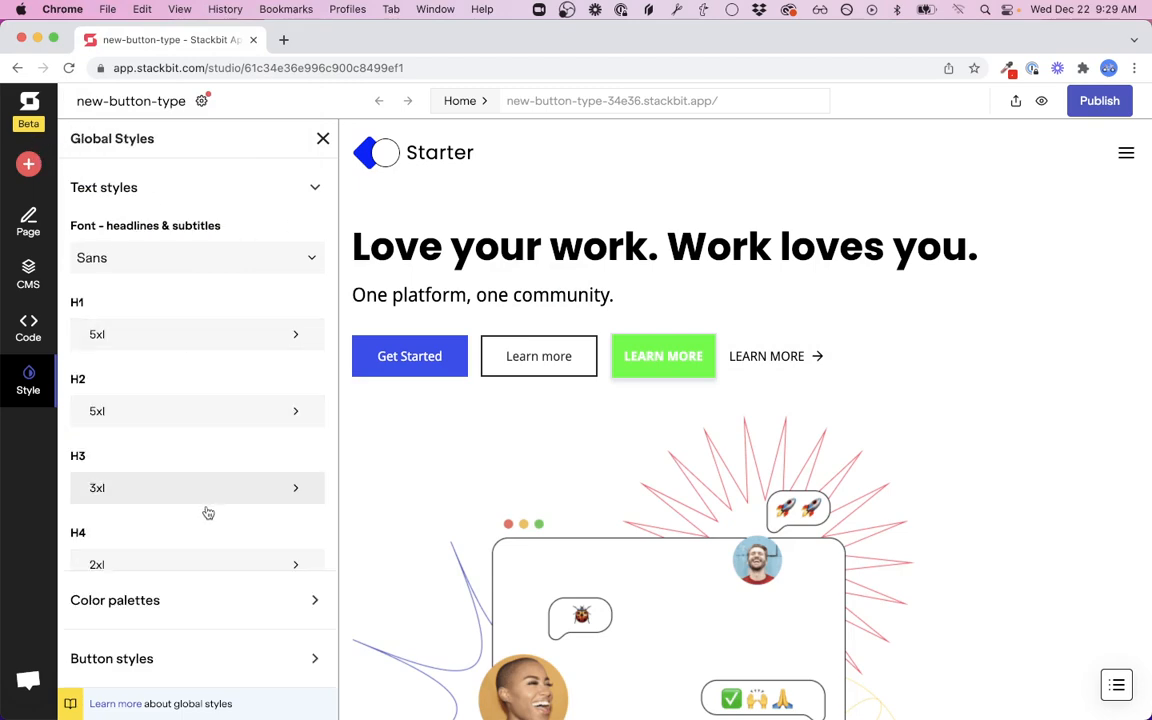
Change the Primary color in the global color palette to turquoise #35f2d4.
left_click(166, 597)
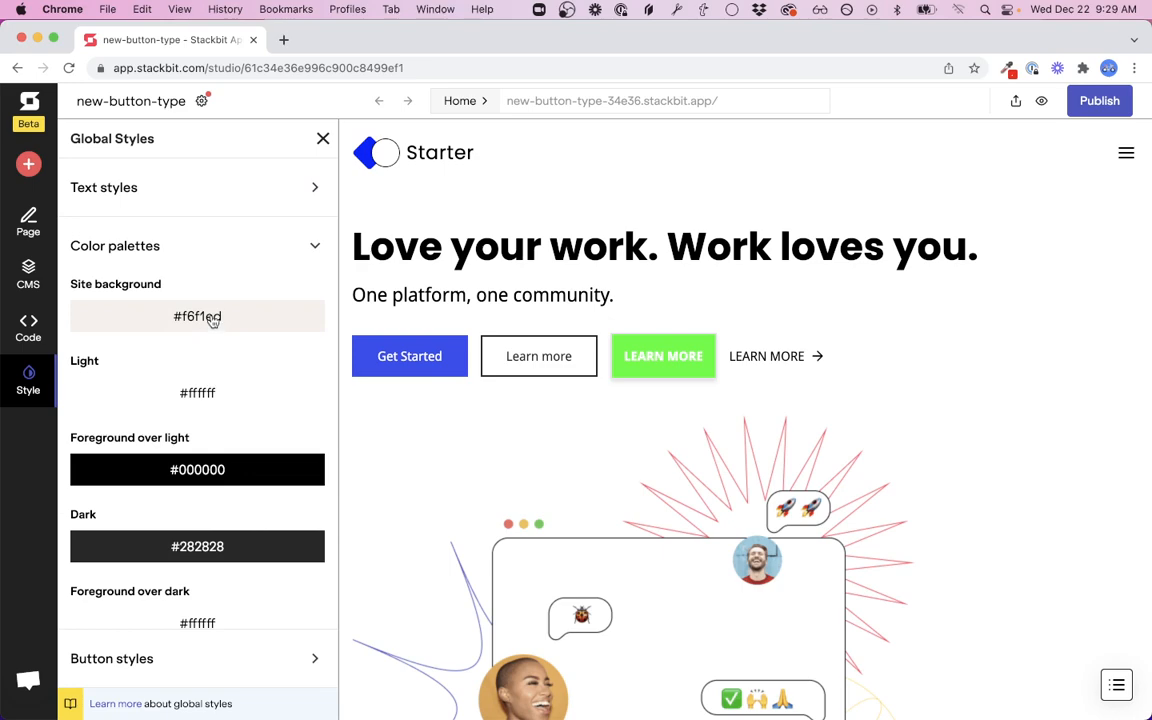
scroll(240, 461, "down", 5)
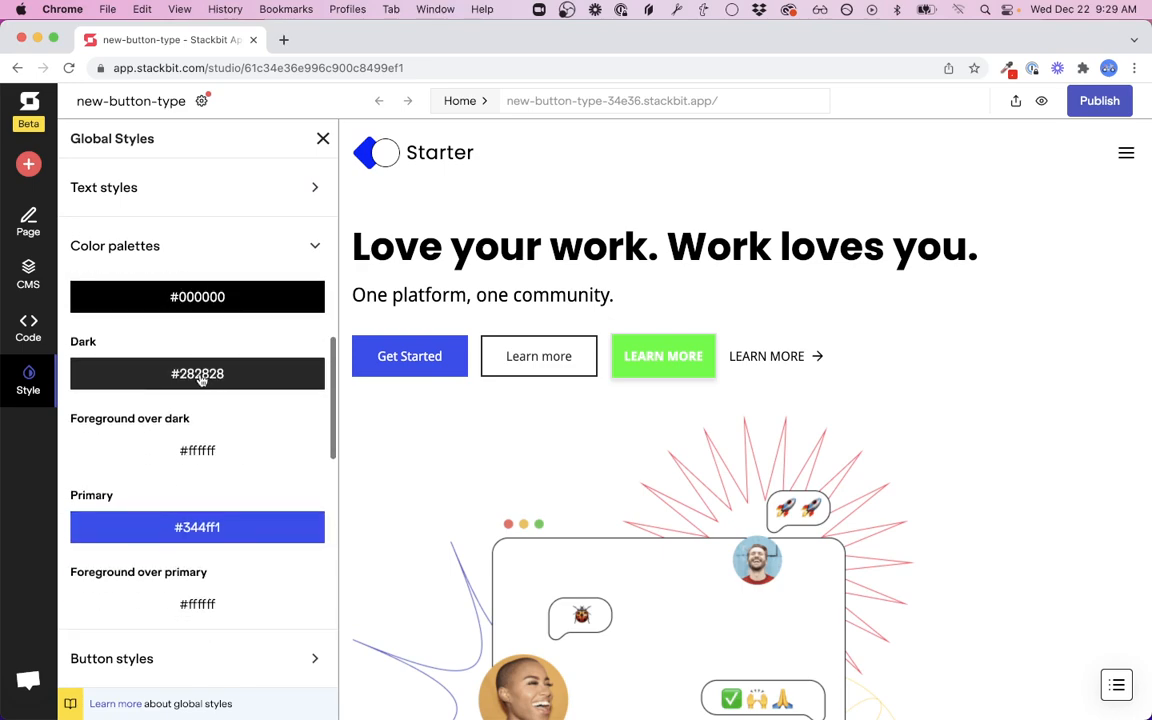
scroll(240, 465, "down", 2)
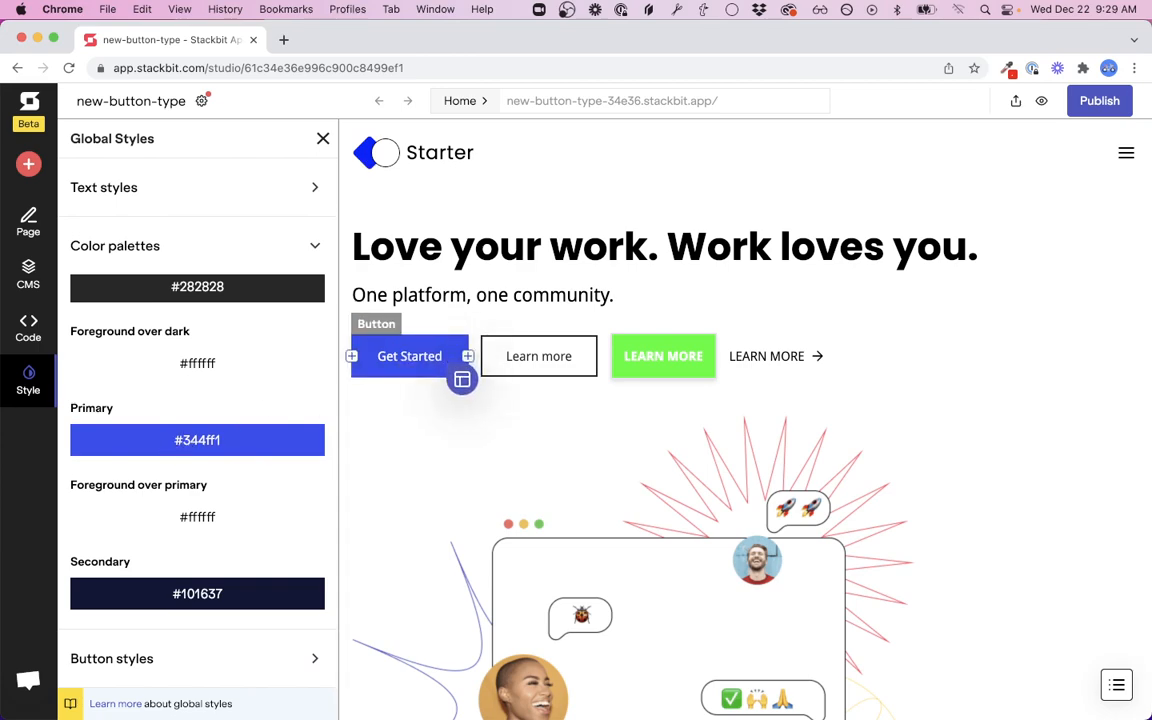
left_click(230, 441)
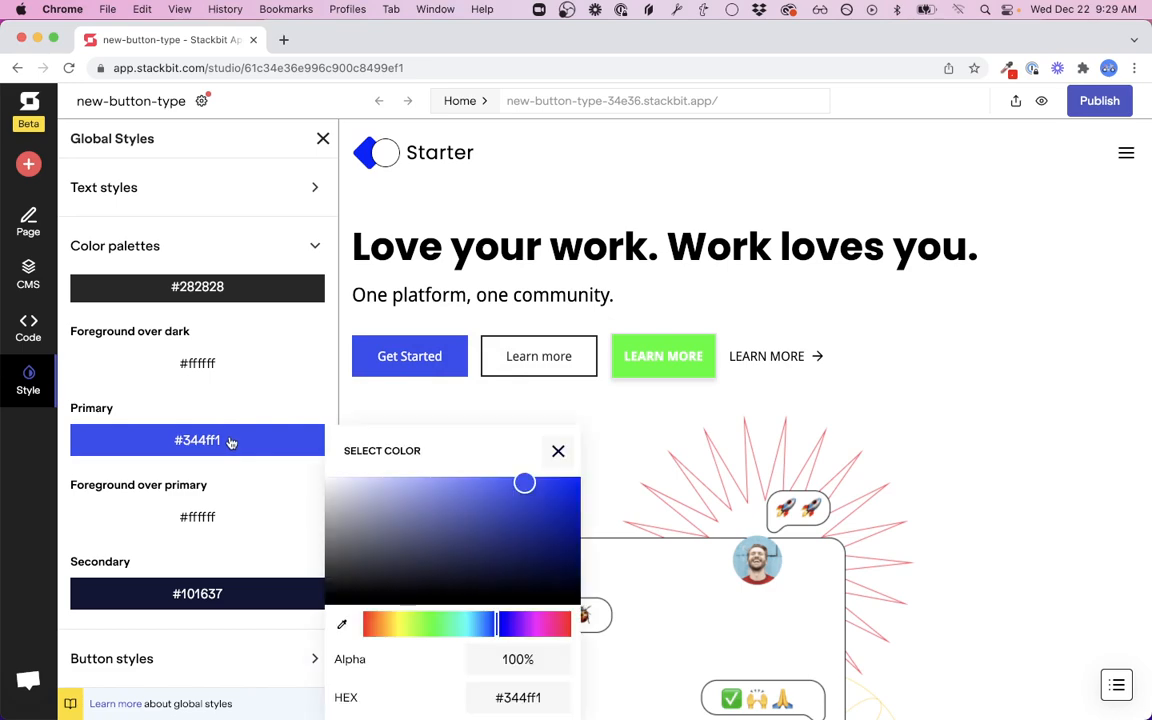
left_click_drag(497, 626, 463, 625)
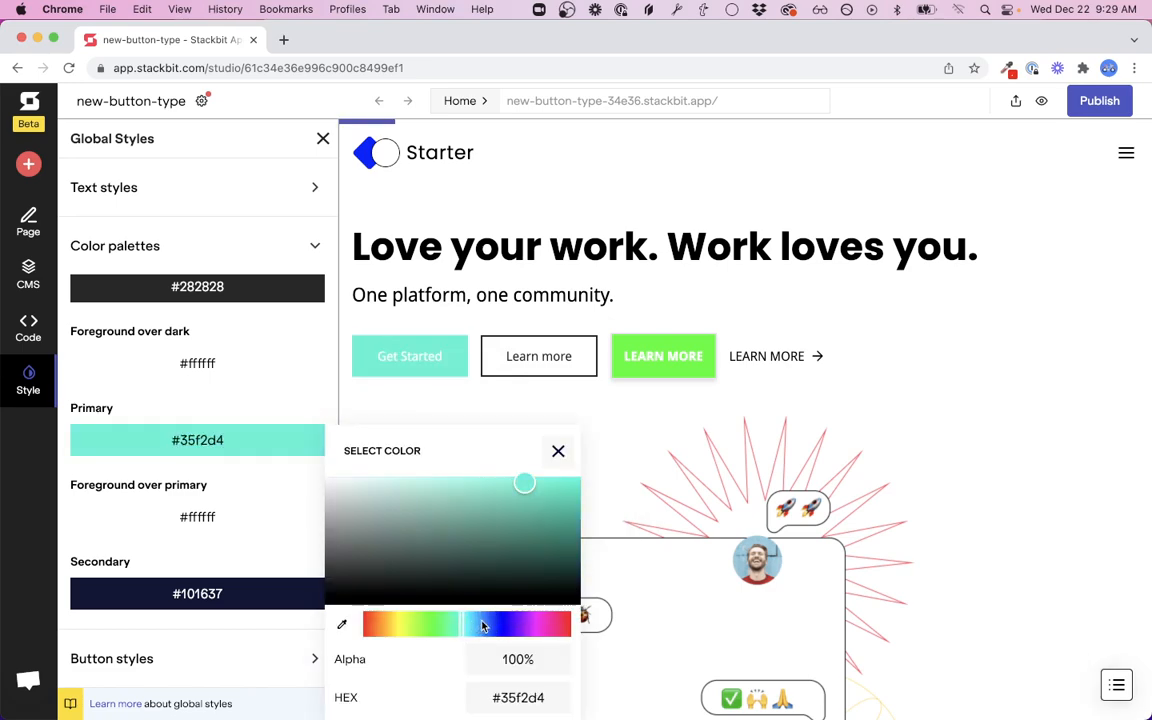
left_click(558, 451)
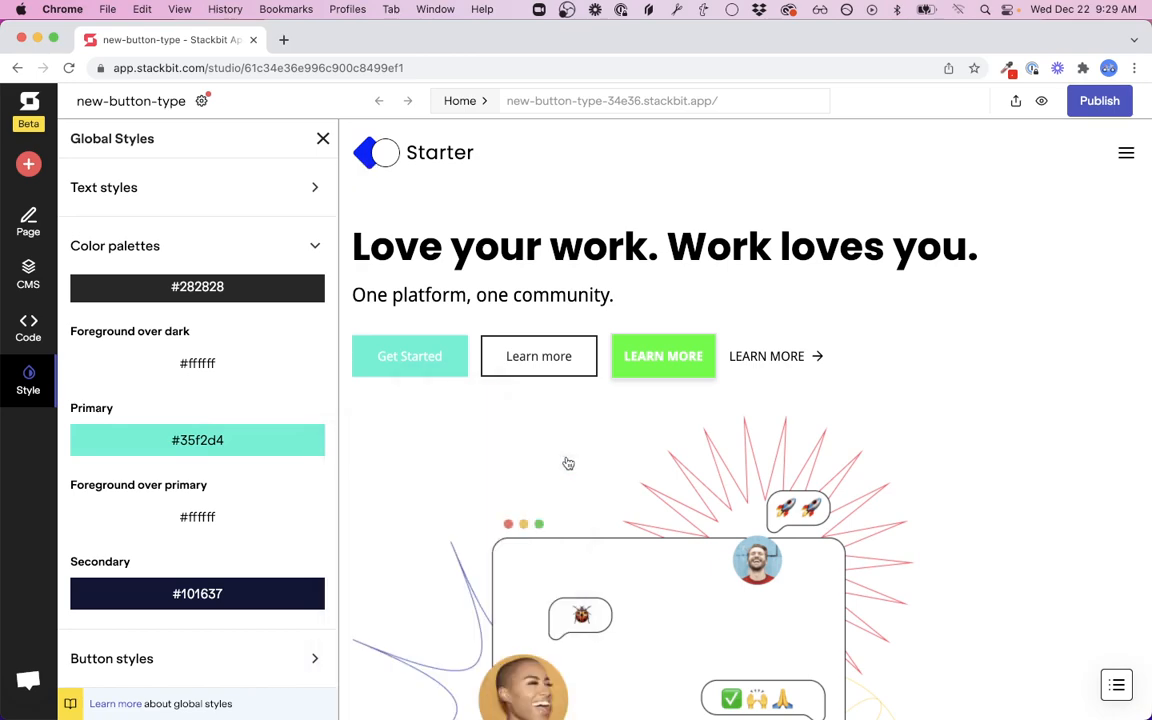
Change the Tertiary color in the global color palette to magenta #f500ff and check the hero buttons in the preview.
scroll(566, 465, "down", 10)
scroll(470, 440, "down", 3)
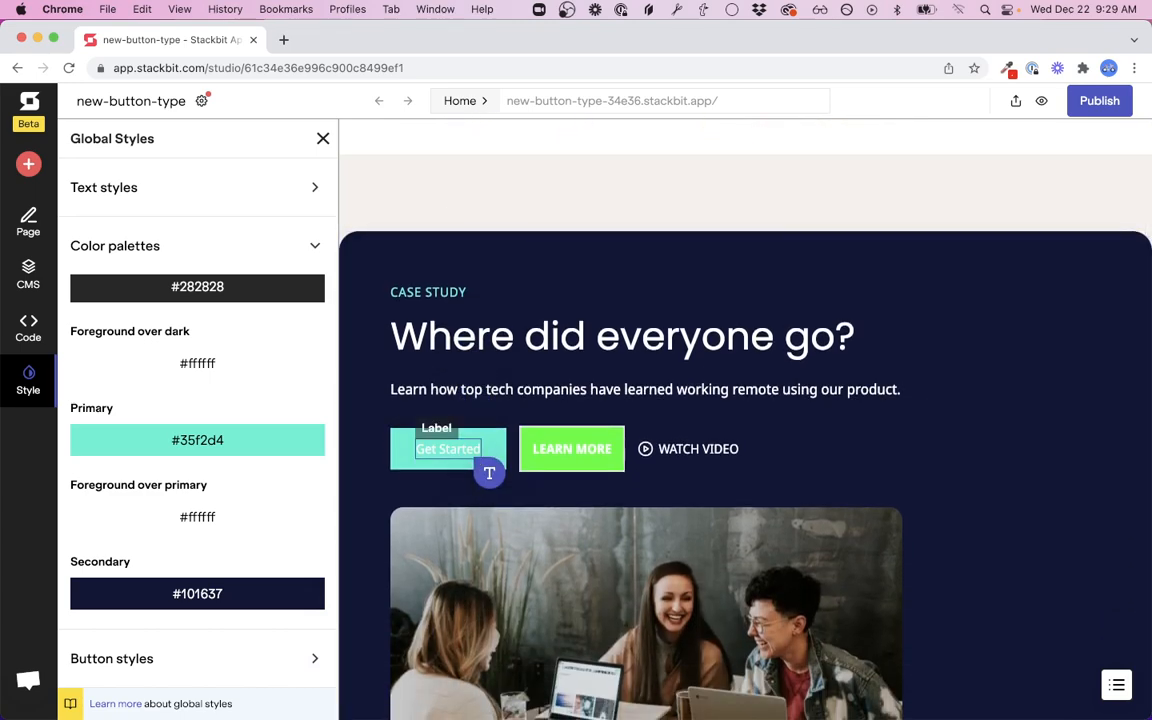
scroll(480, 440, "up", 5)
scroll(241, 557, "down", 5)
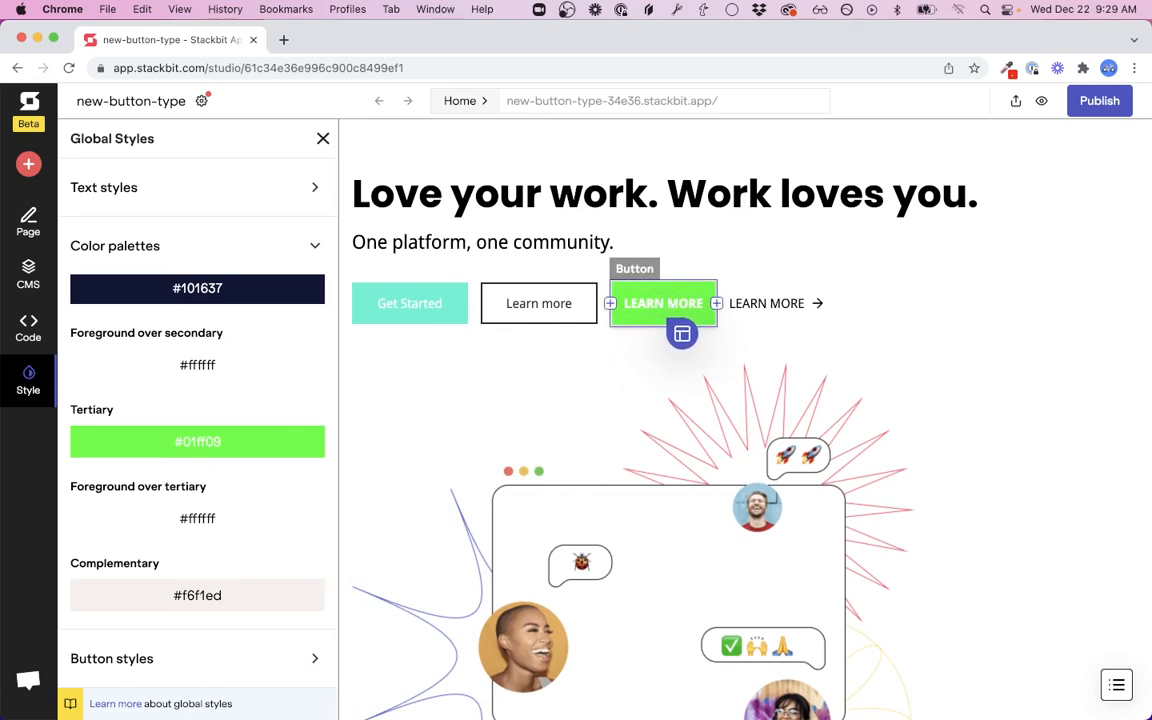
scroll(625, 527, "down", 5)
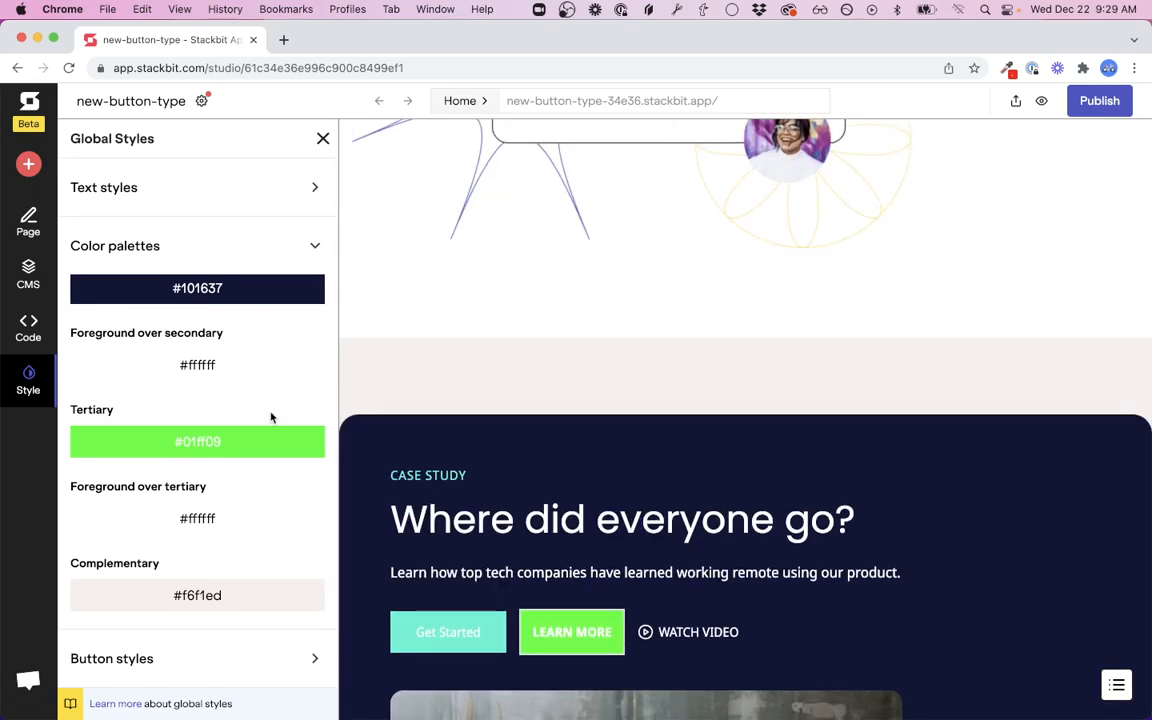
left_click(210, 444)
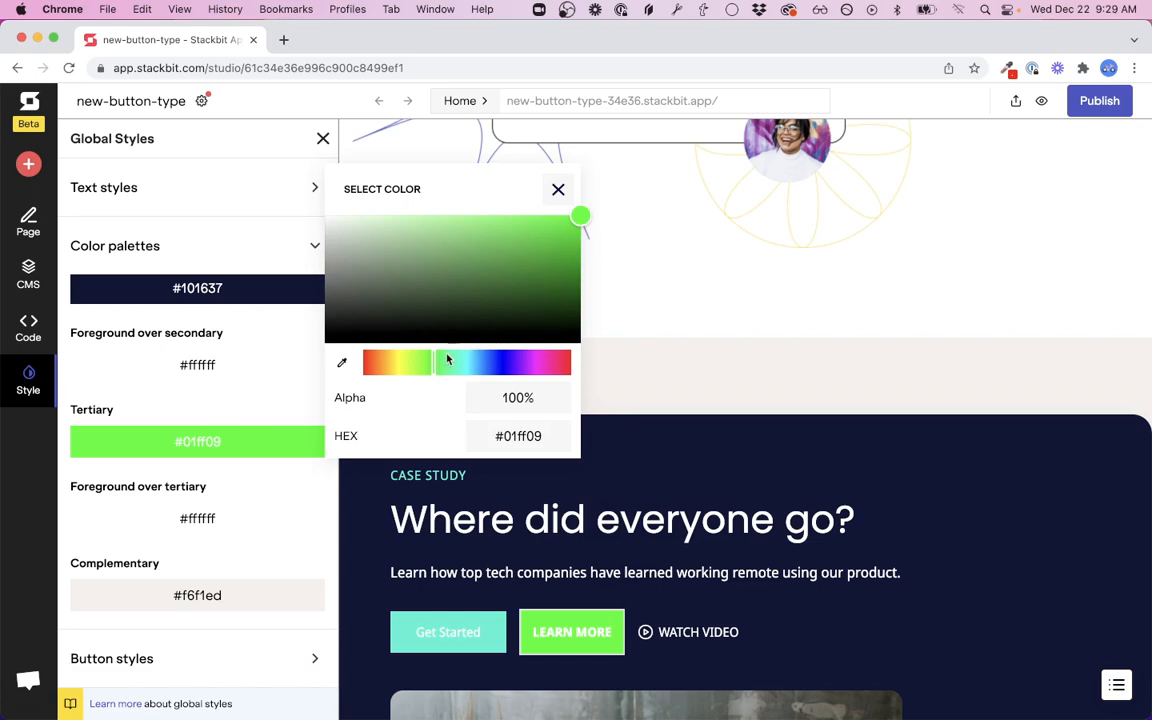
left_click_drag(434, 367, 536, 368)
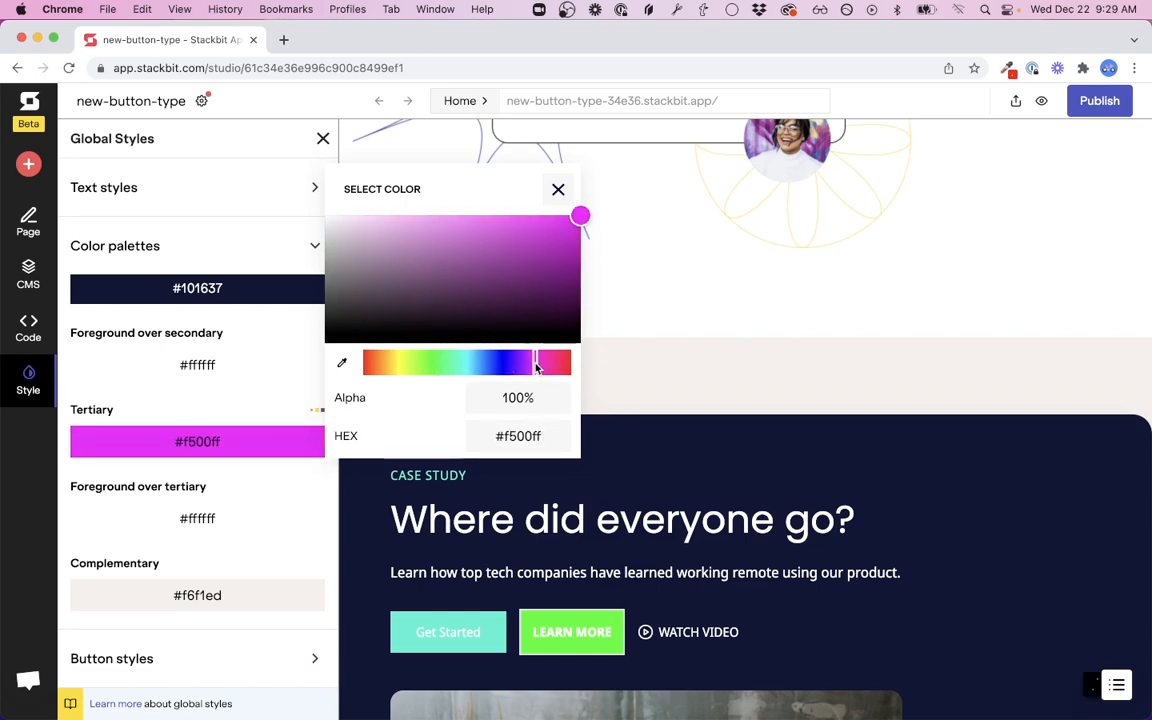
left_click(558, 189)
scroll(692, 560, "up", 6)
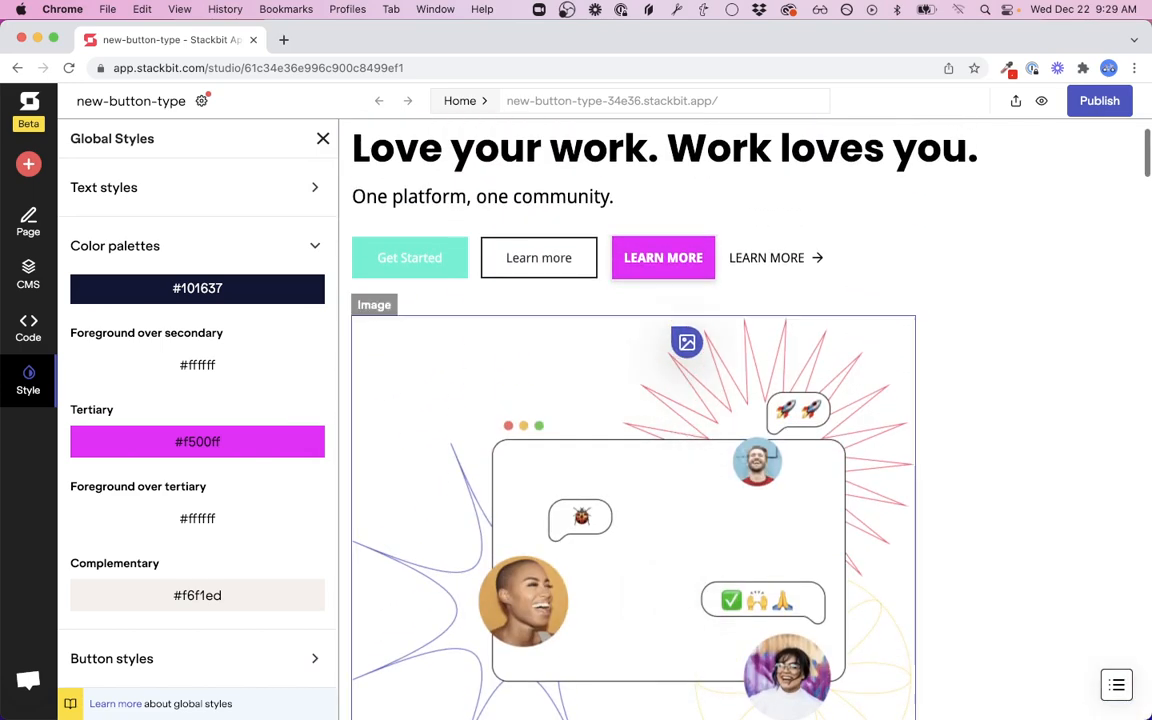
View the global Primary button style settings, and check which style is assigned to the hero's Get Started button.
left_click(135, 660)
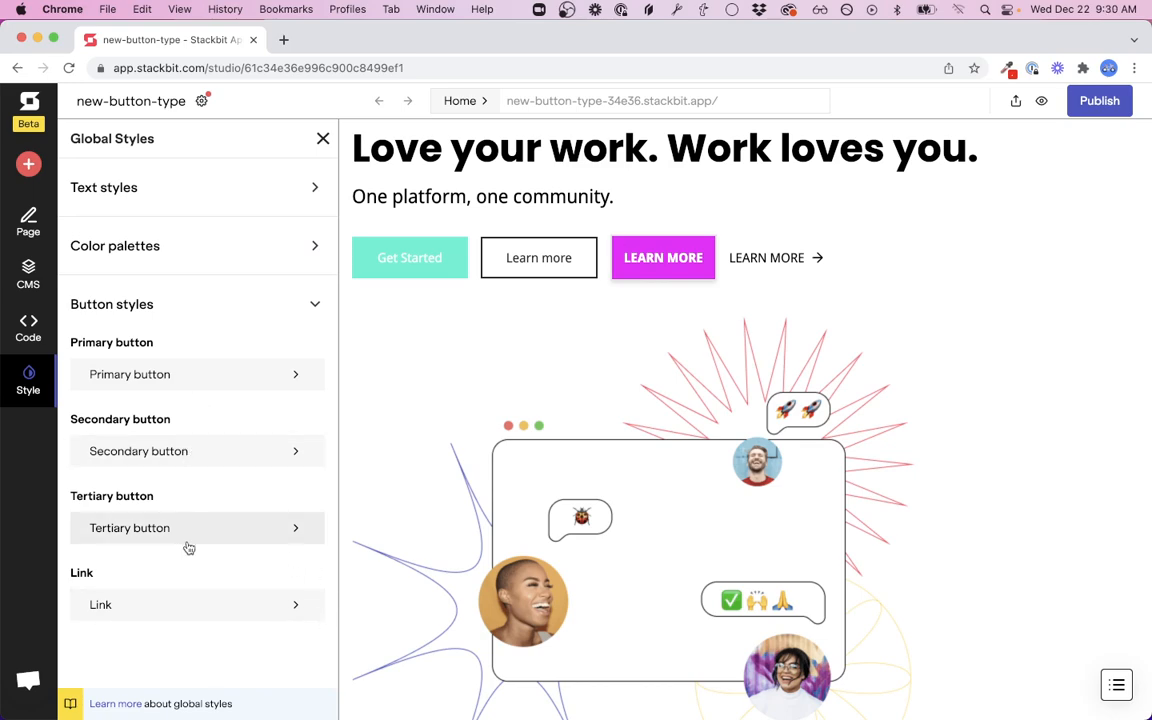
left_click(175, 386)
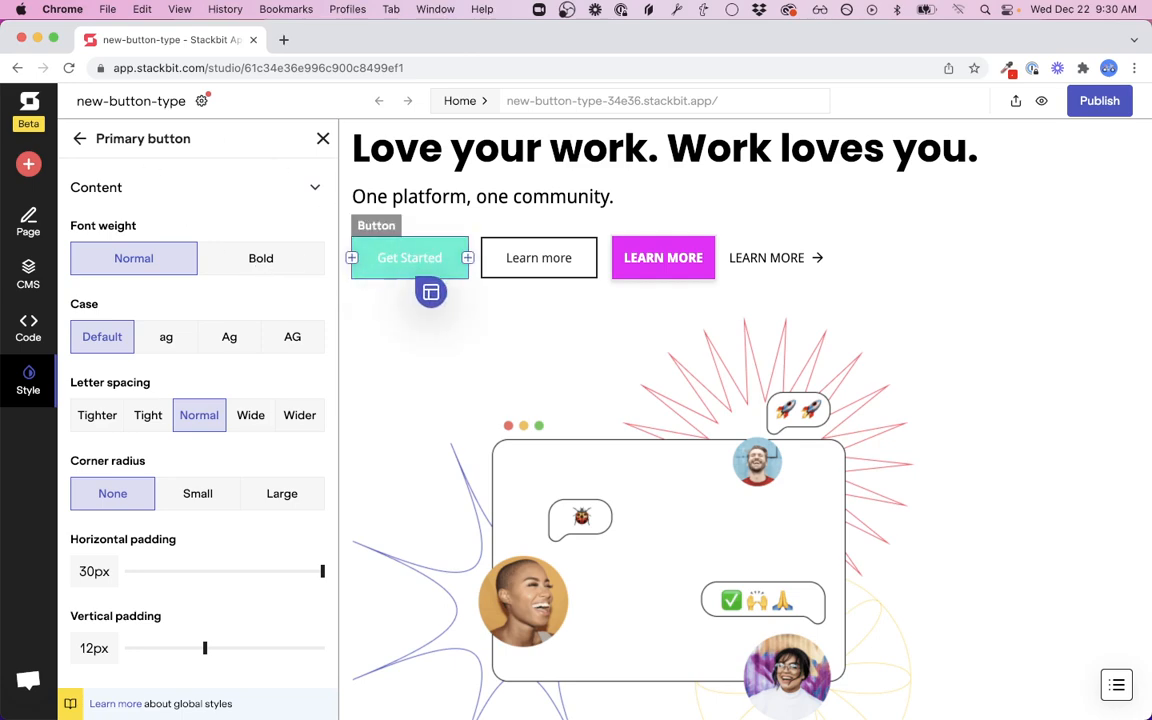
left_click(410, 258)
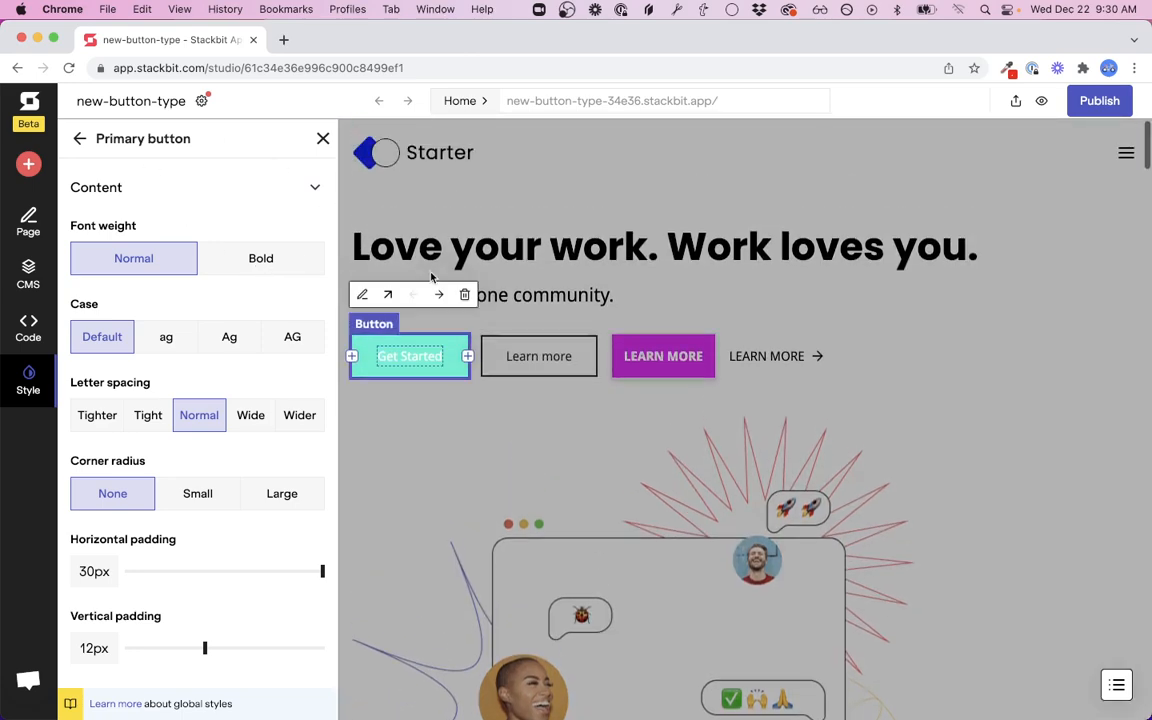
left_click(322, 139)
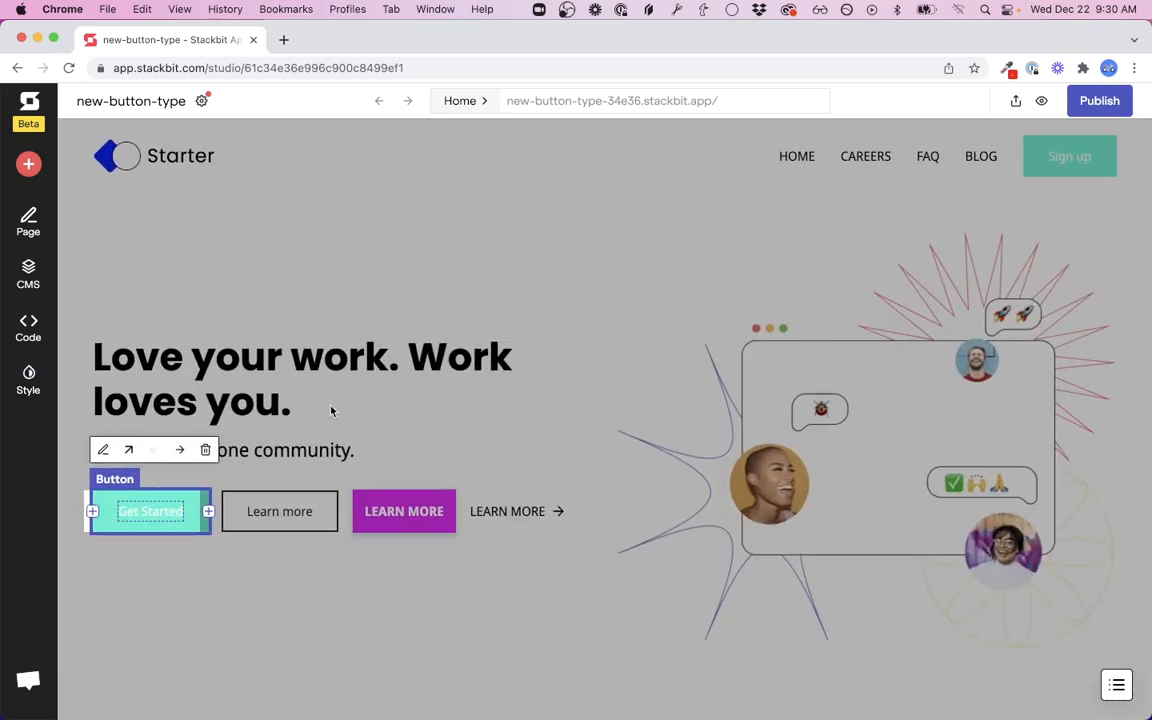
left_click(101, 451)
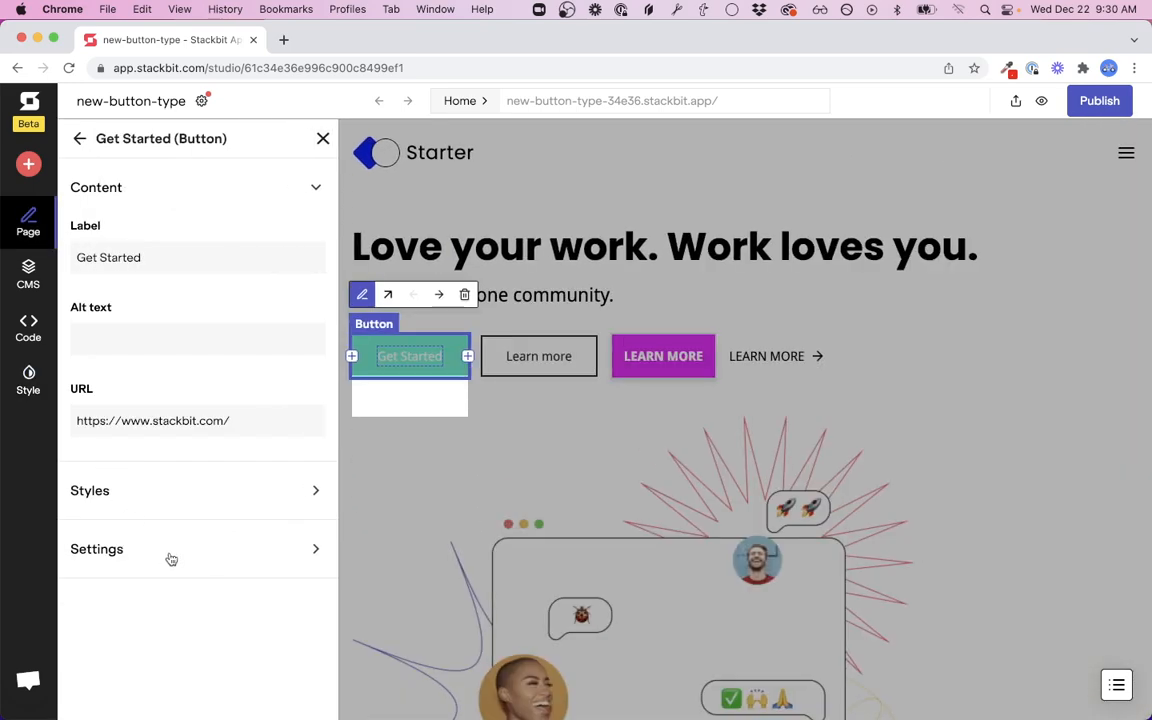
left_click(110, 493)
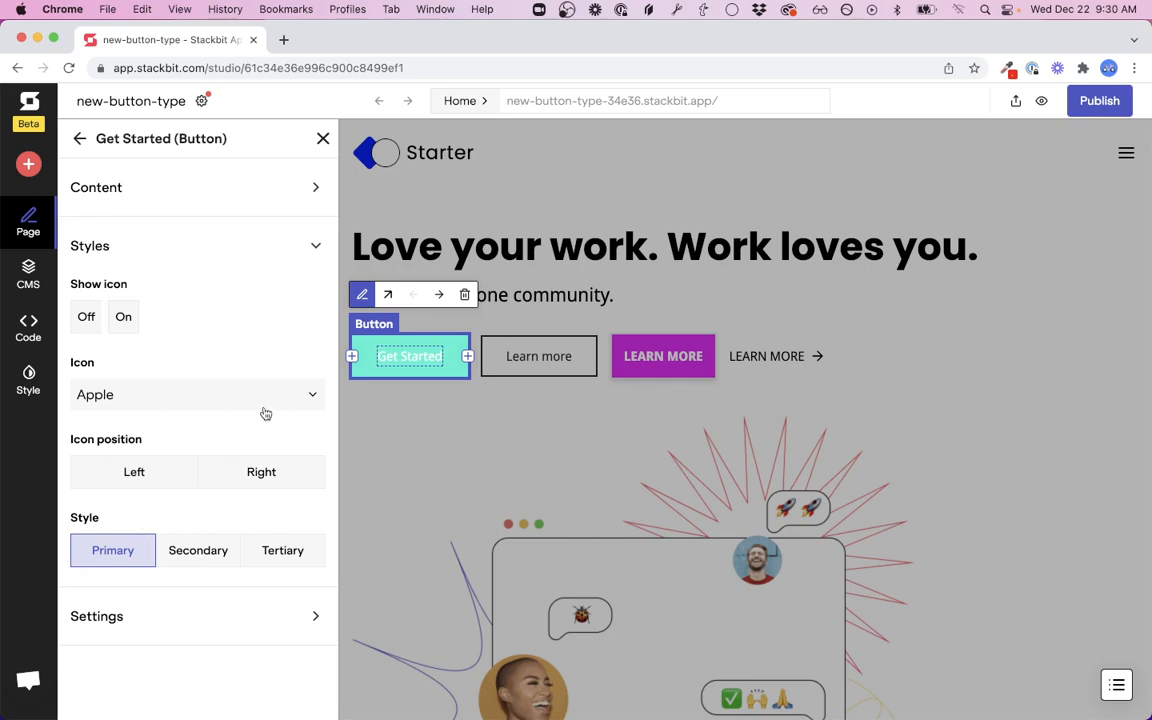
Set the global Primary button style to 15px horizontal padding and 5px vertical padding.
left_click(28, 378)
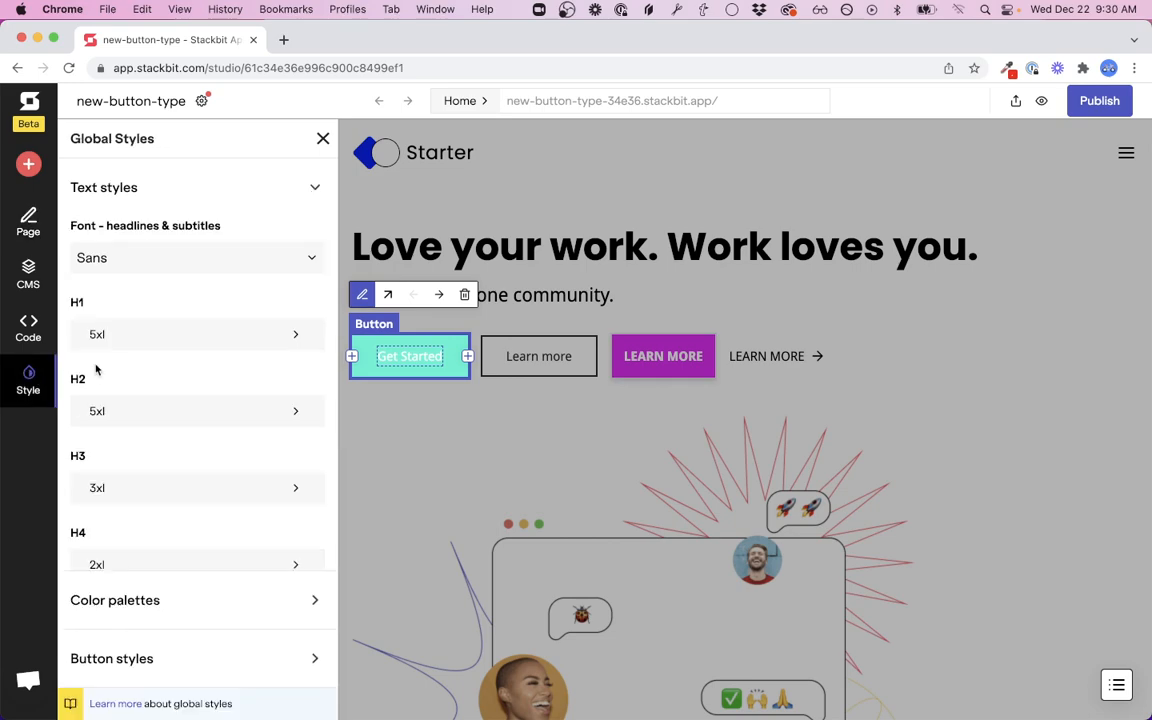
left_click(98, 660)
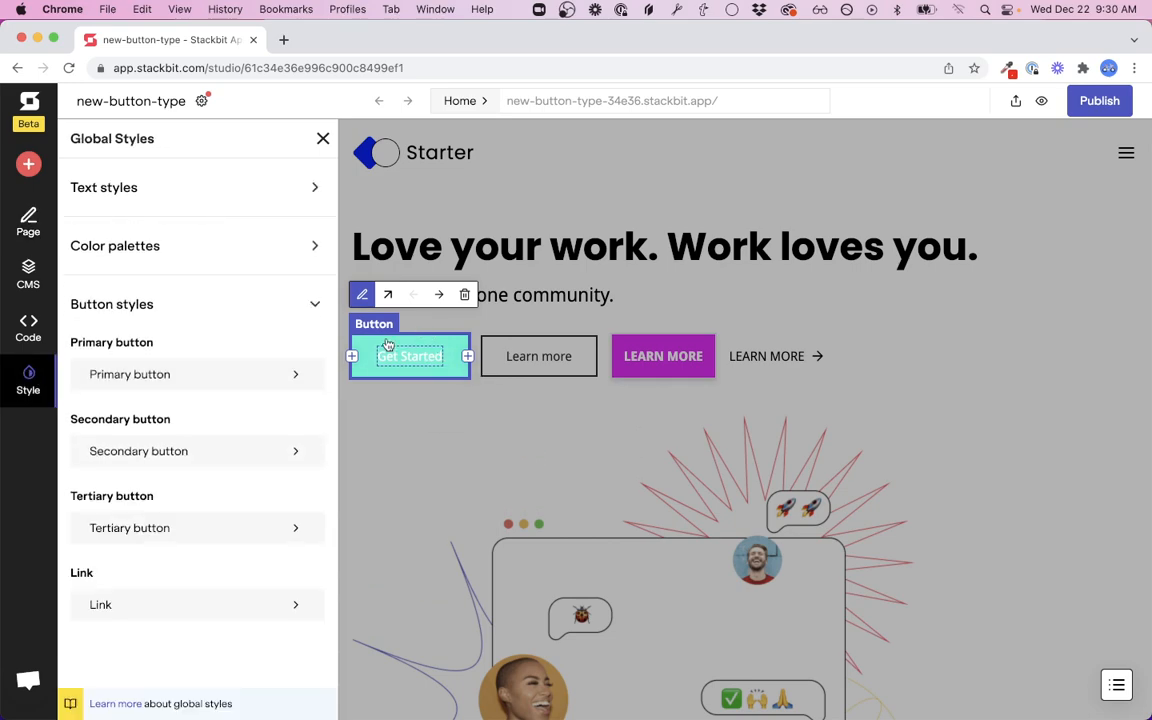
left_click(216, 386)
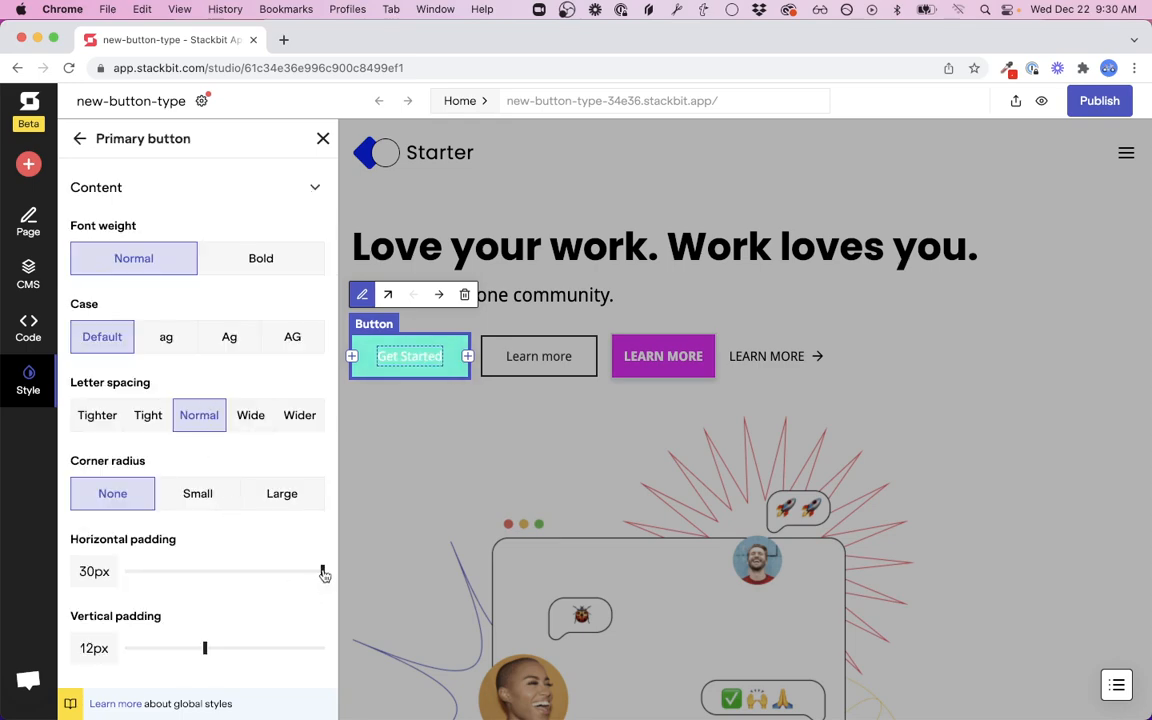
left_click_drag(323, 573, 227, 572)
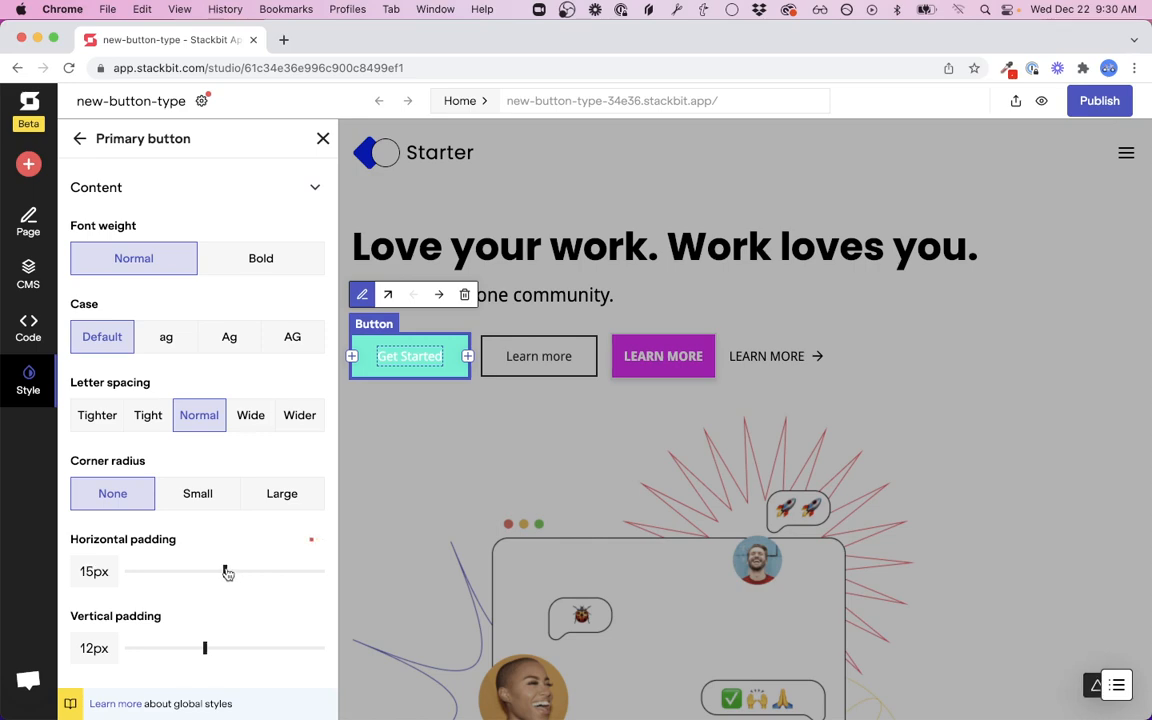
left_click_drag(206, 648, 157, 650)
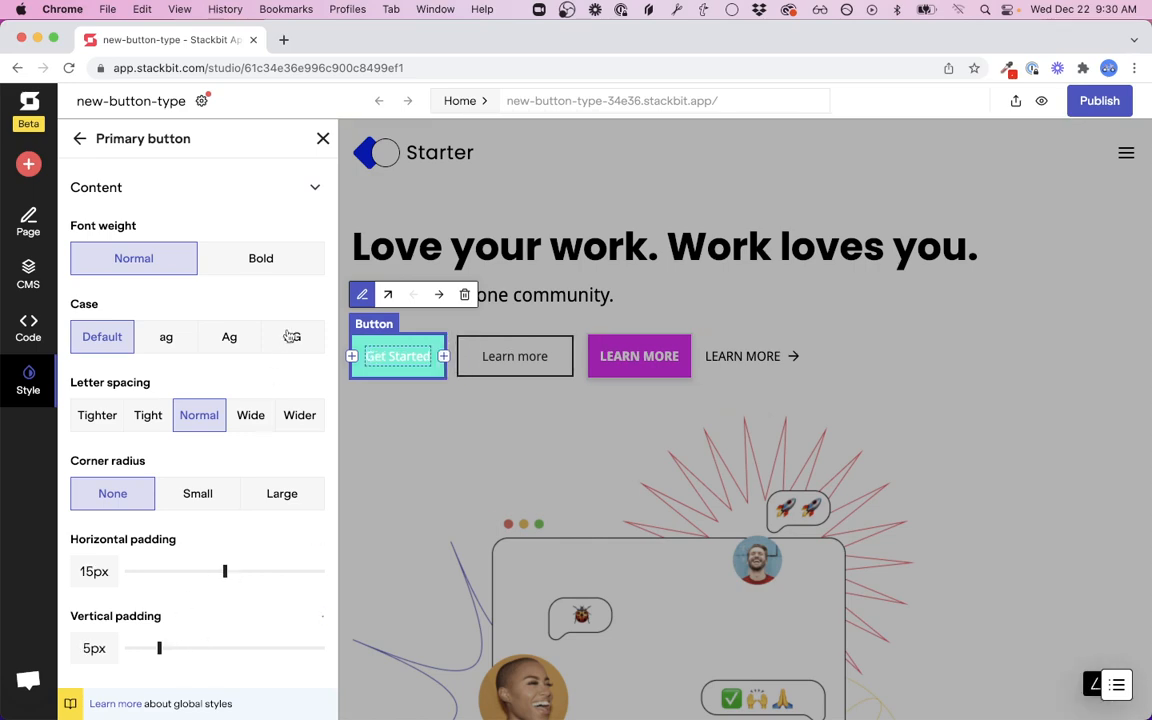
Set the Primary button style's corner radius to Large and close the global styles.
scroll(244, 478, "down", 2)
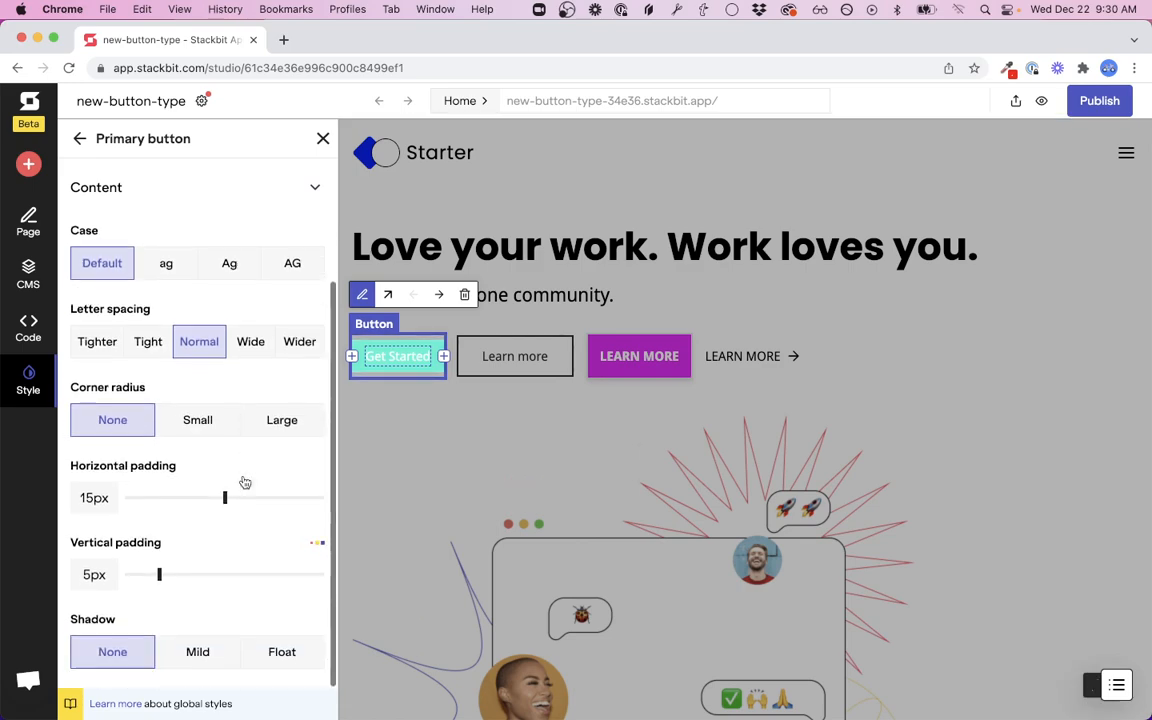
scroll(232, 530, "up", 1)
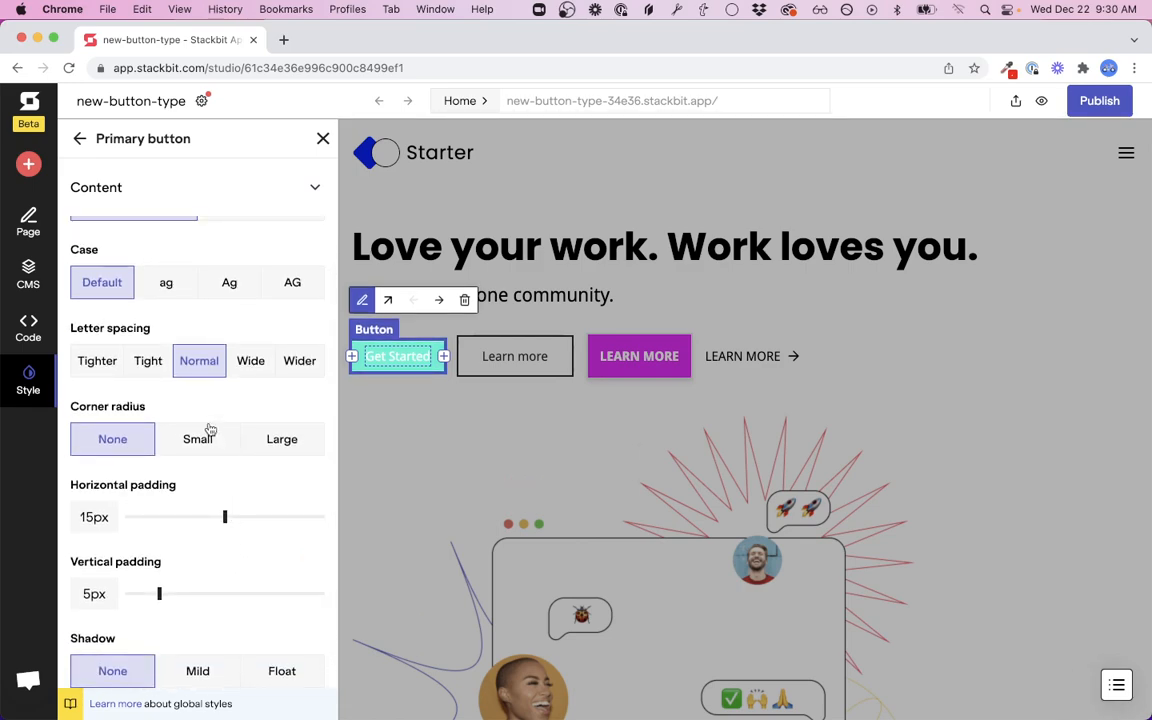
left_click(281, 441)
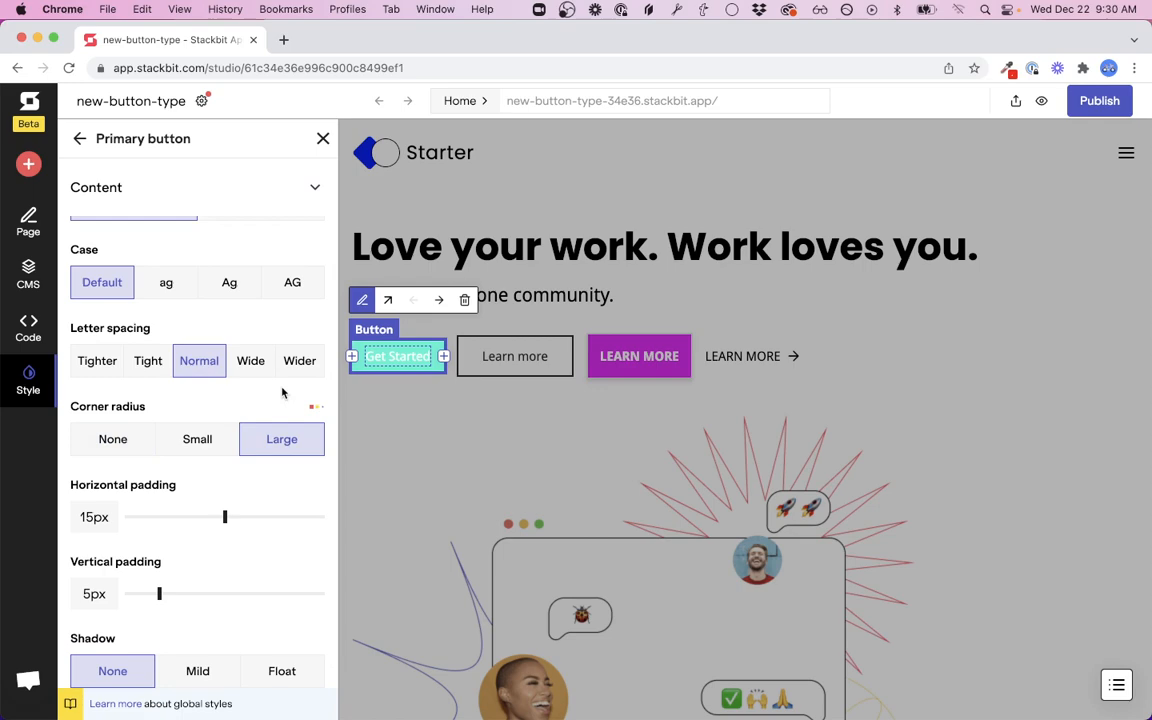
left_click(322, 139)
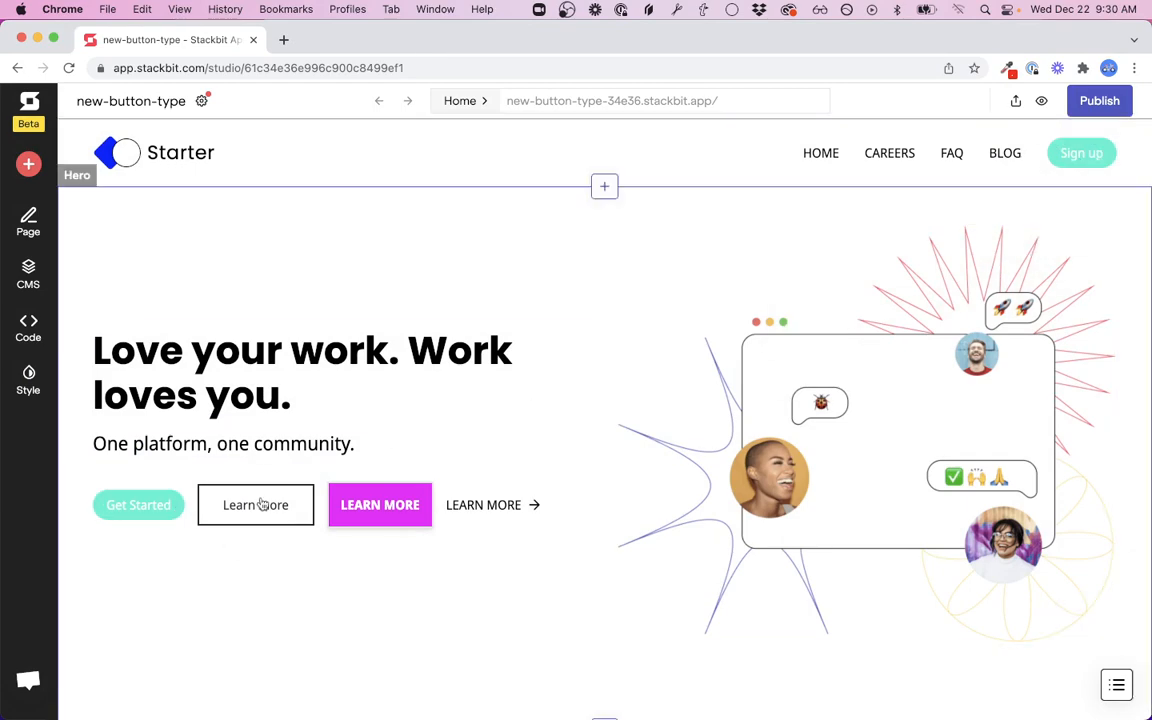
left_click(29, 380)
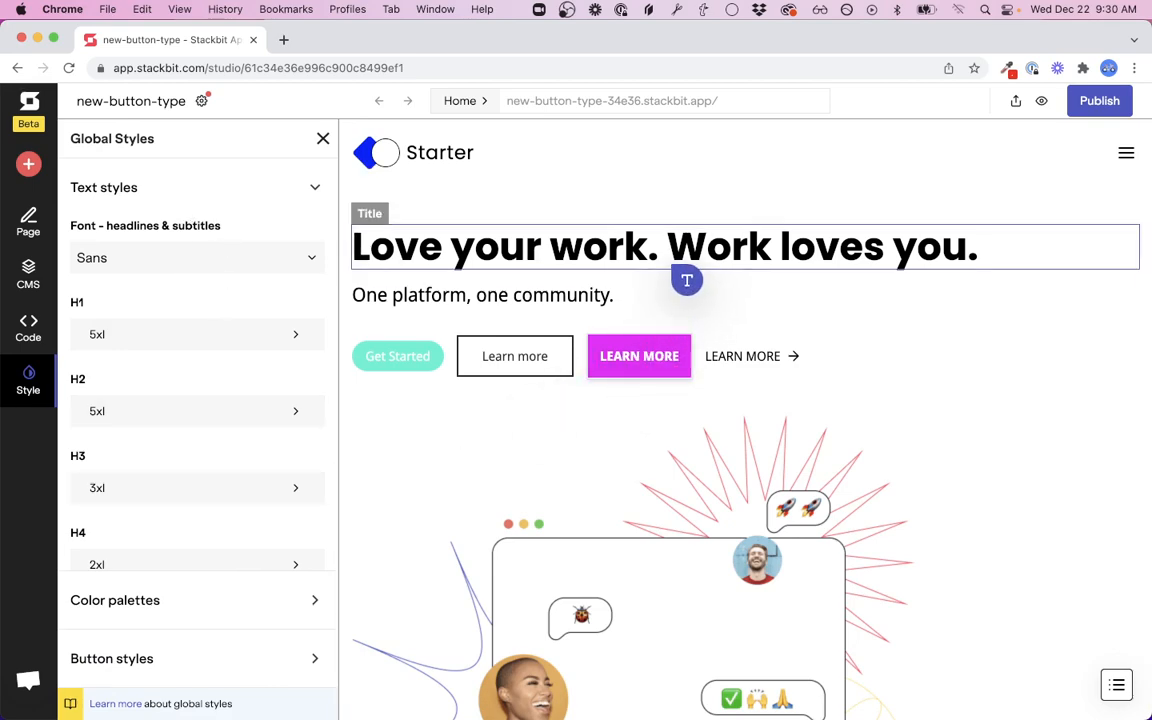
scroll(162, 507, "down", 5)
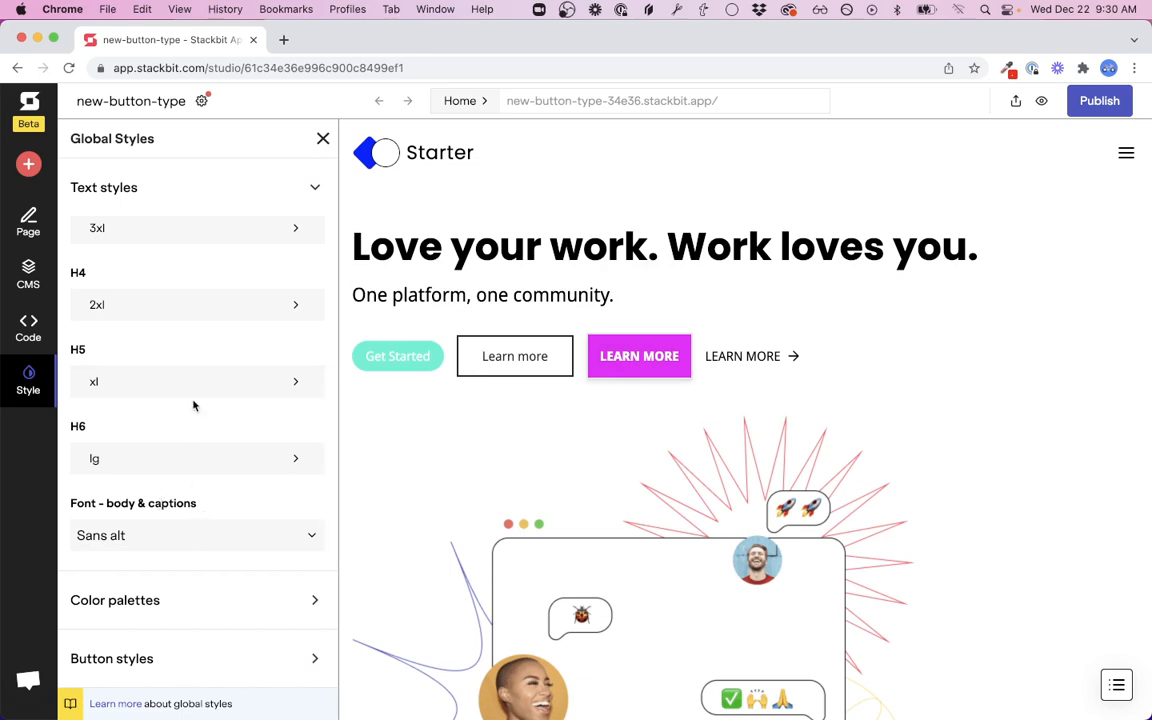
left_click(322, 139)
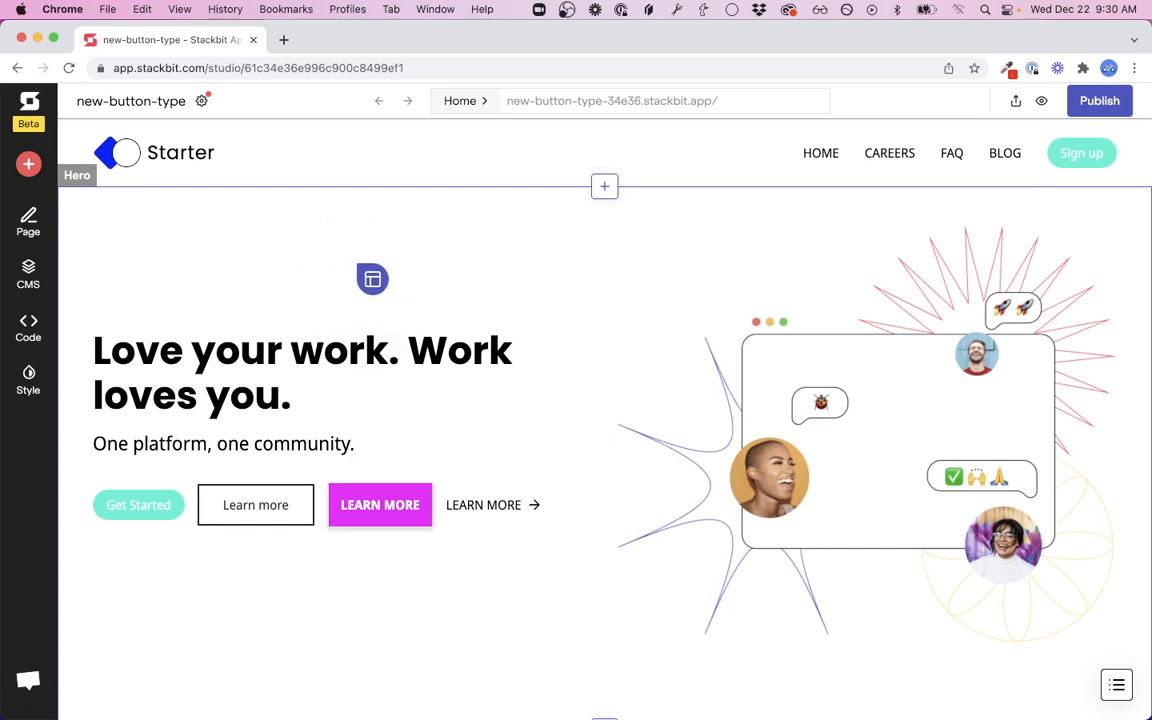
Try a 224 px top padding on the Hero section, and settle on 112 px.
left_click(372, 279)
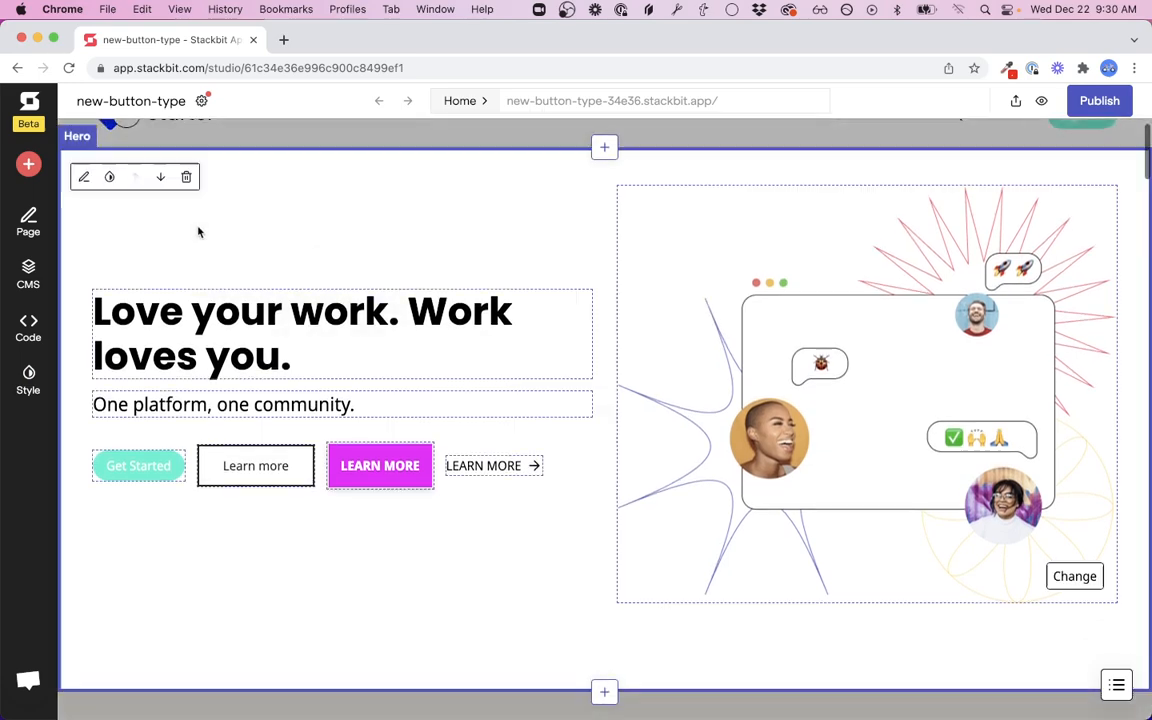
left_click(112, 180)
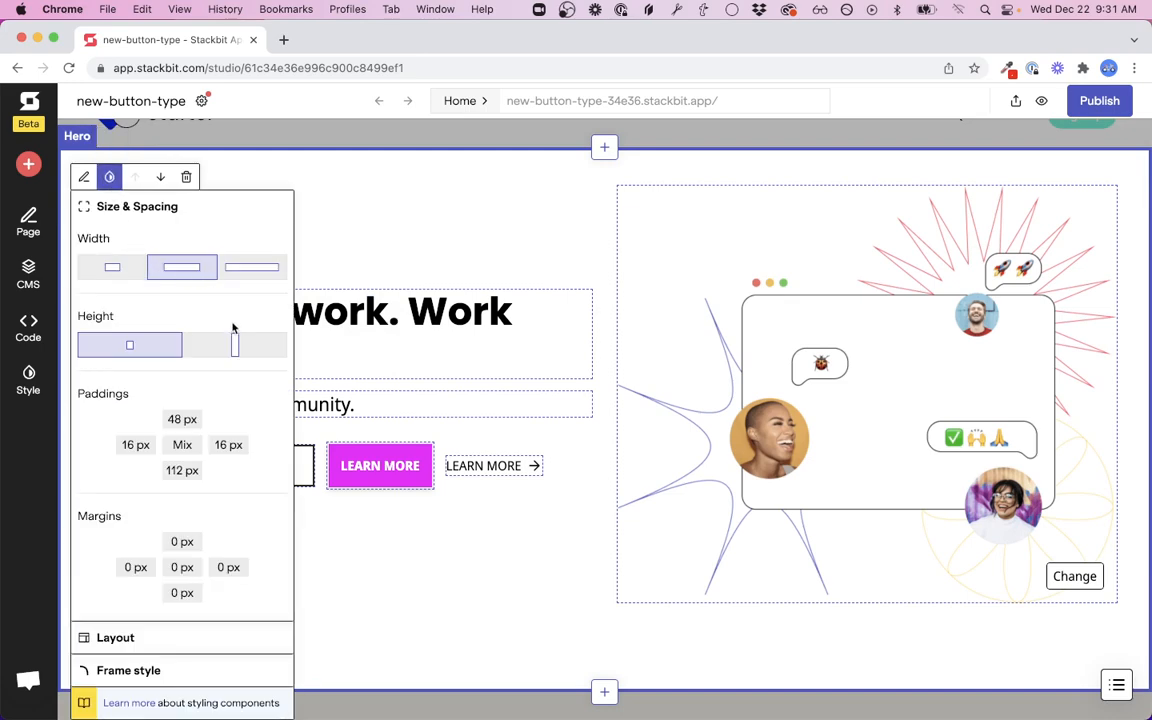
left_click(190, 423)
left_click(203, 649)
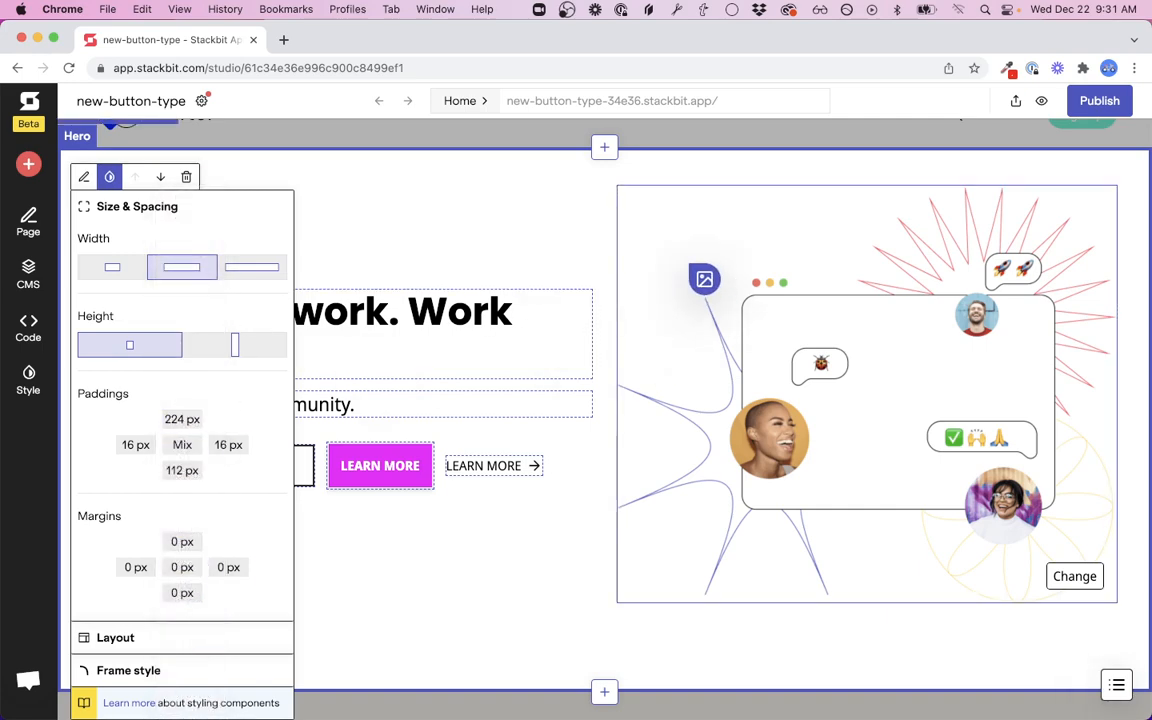
left_click(186, 419)
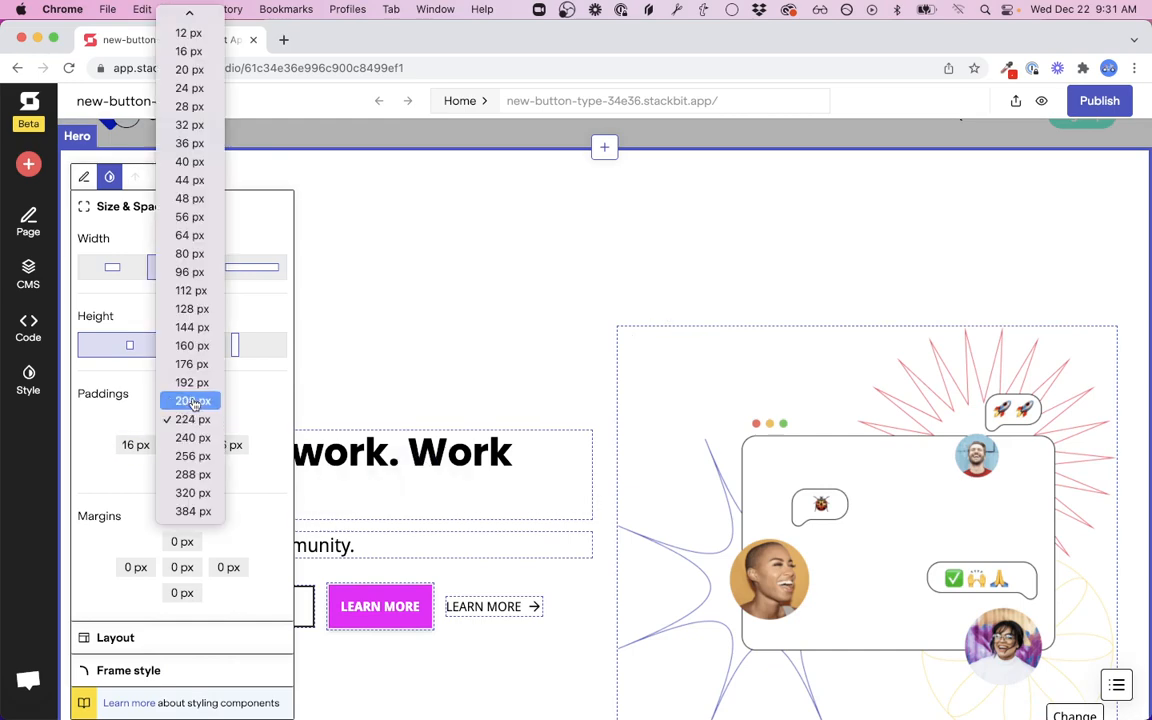
left_click(191, 290)
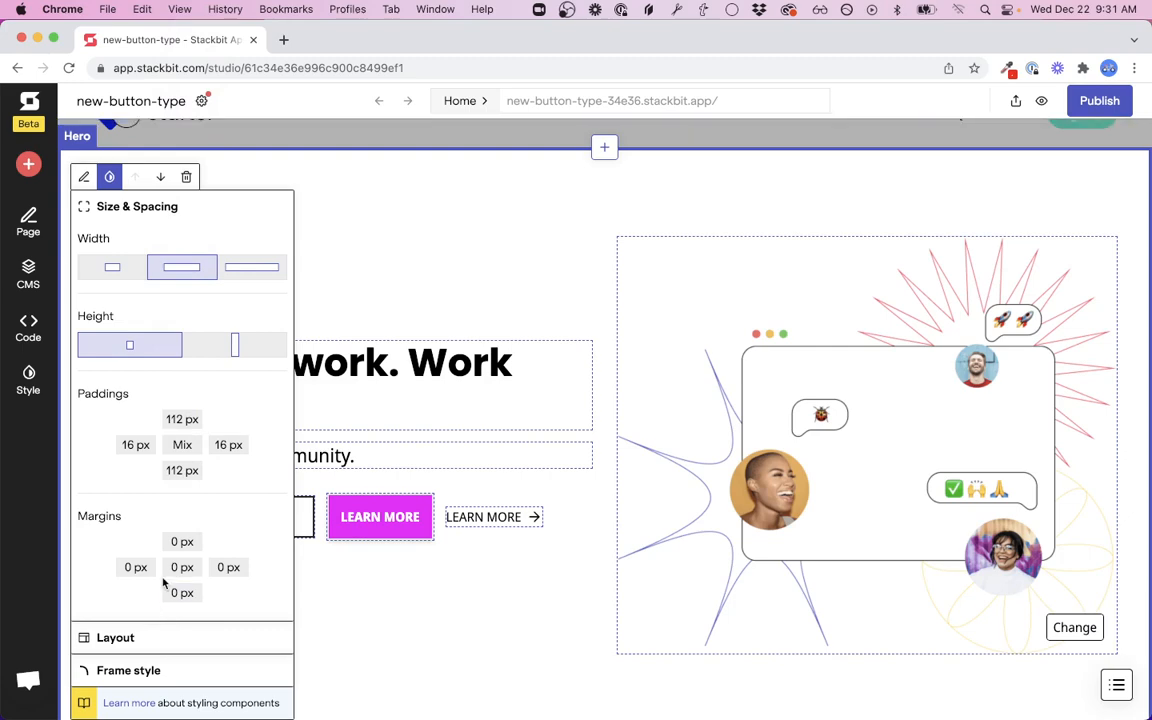
Try the vertical and reversed layout directions on the Hero section, and restore the horizontal direction in its original order.
left_click(131, 636)
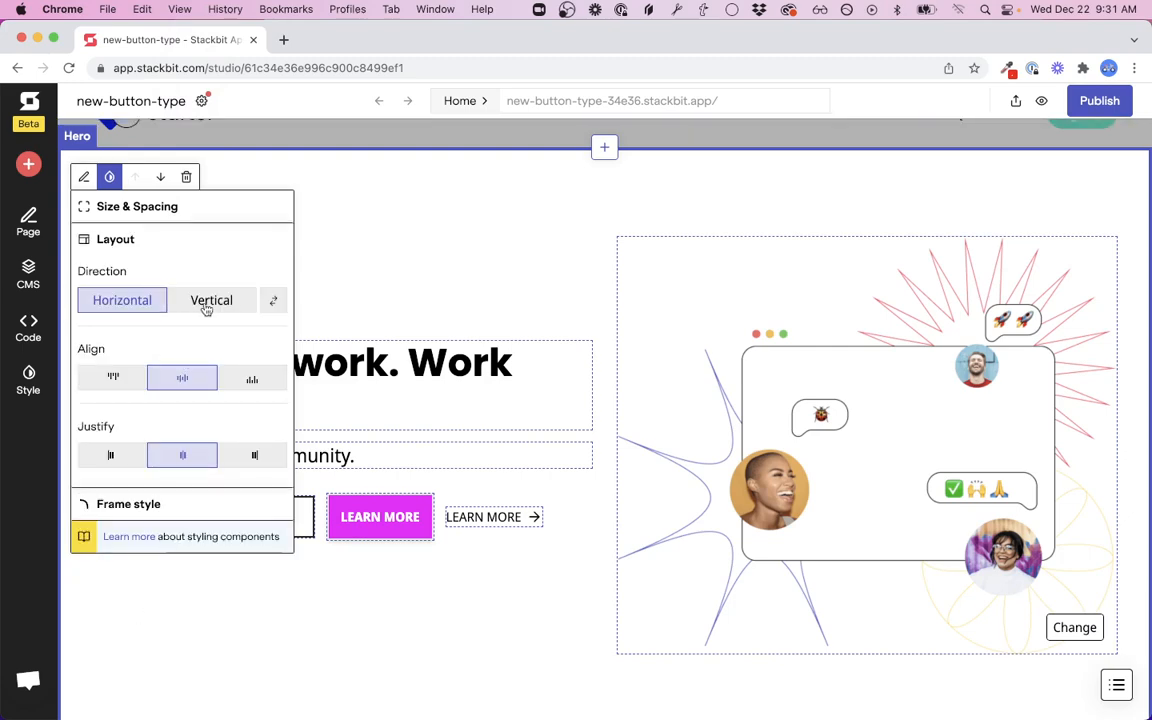
left_click(221, 308)
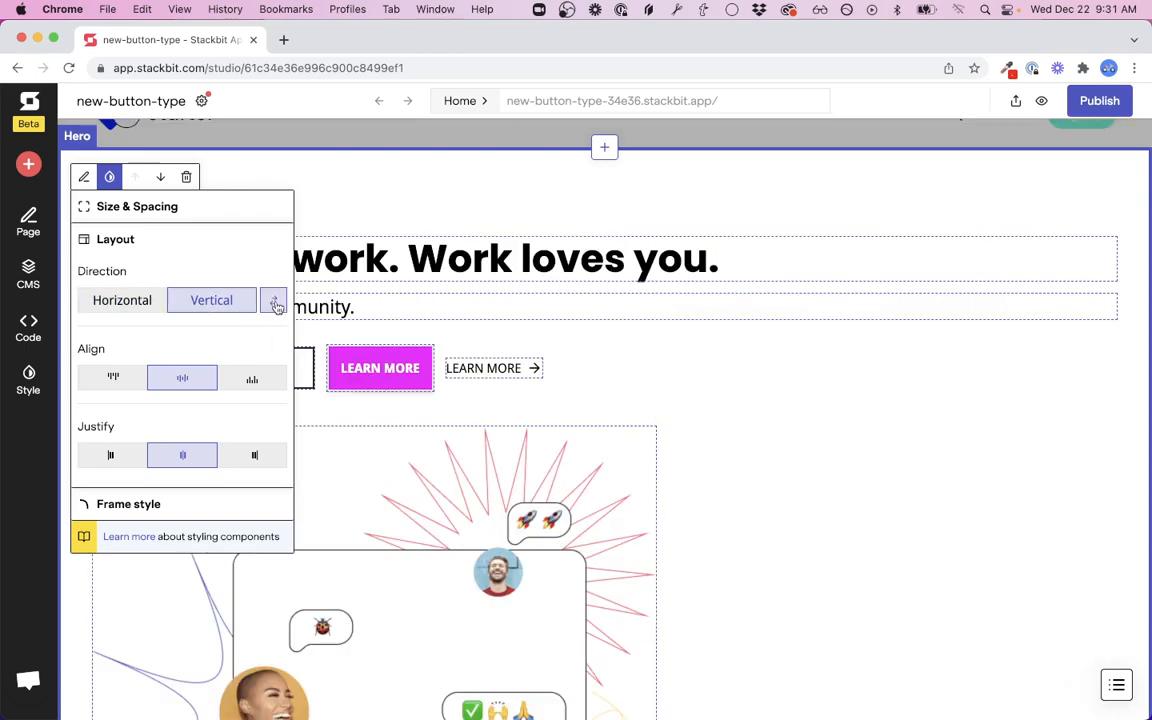
left_click(274, 302)
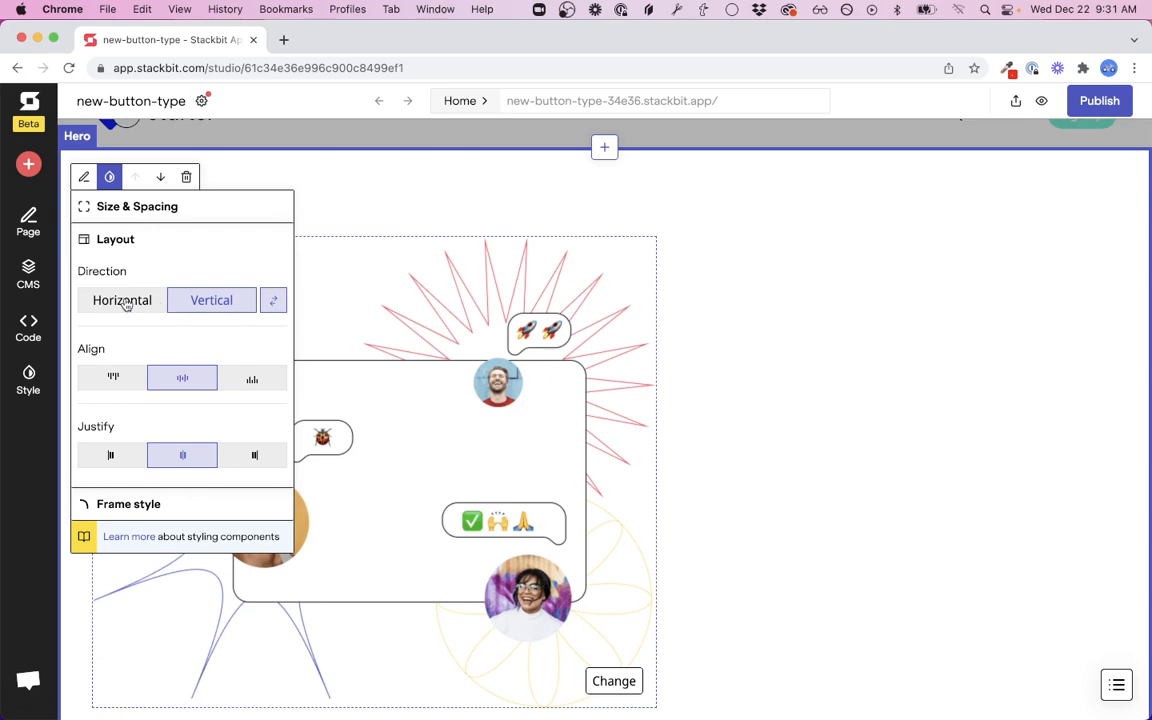
left_click(125, 302)
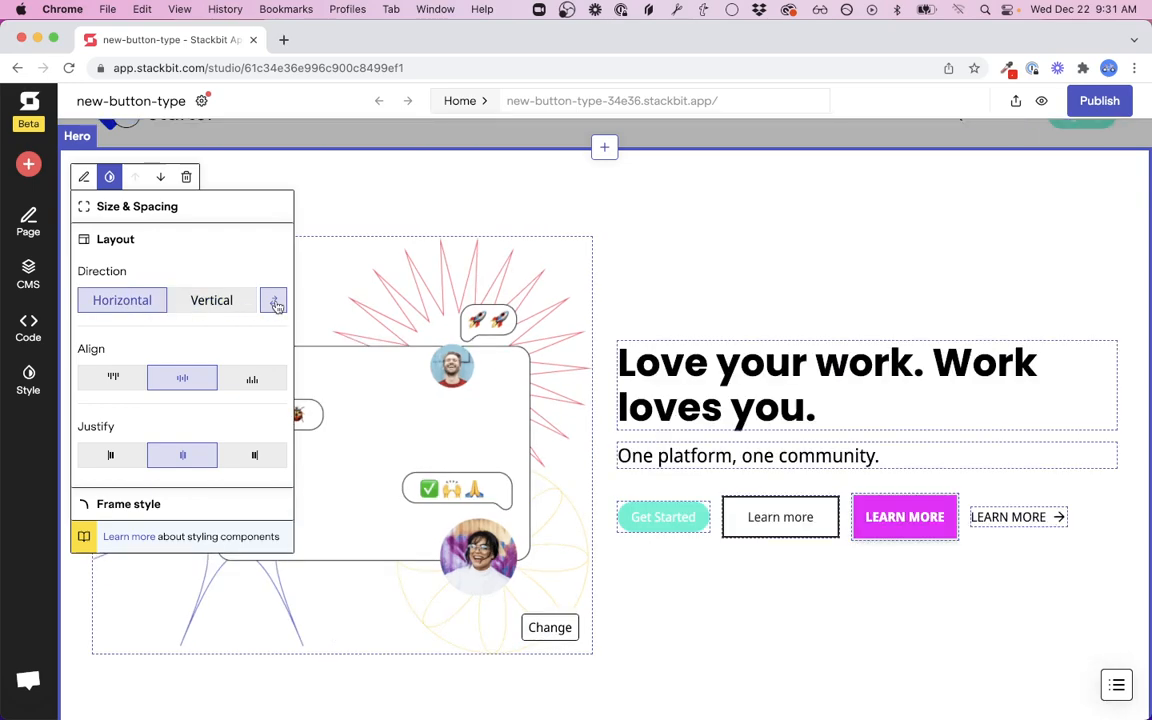
left_click(275, 304)
Set the Hero section's frame style to an XX Large corner radius and the Primary color.
left_click(145, 505)
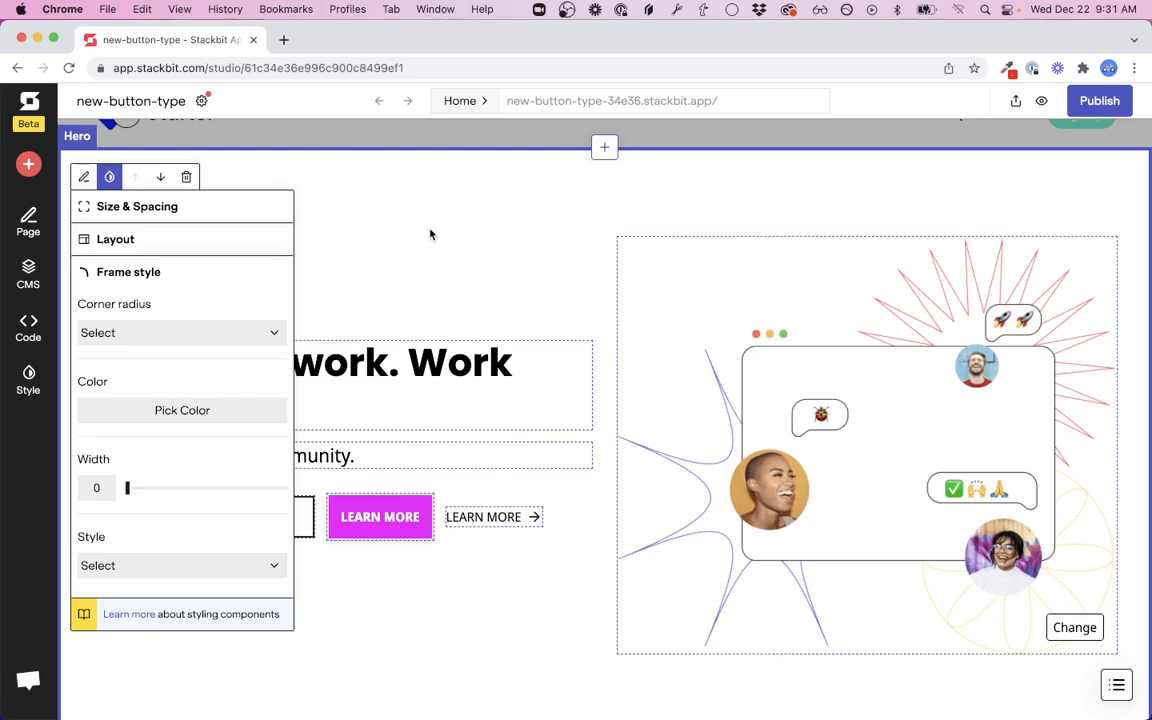
left_click(175, 335)
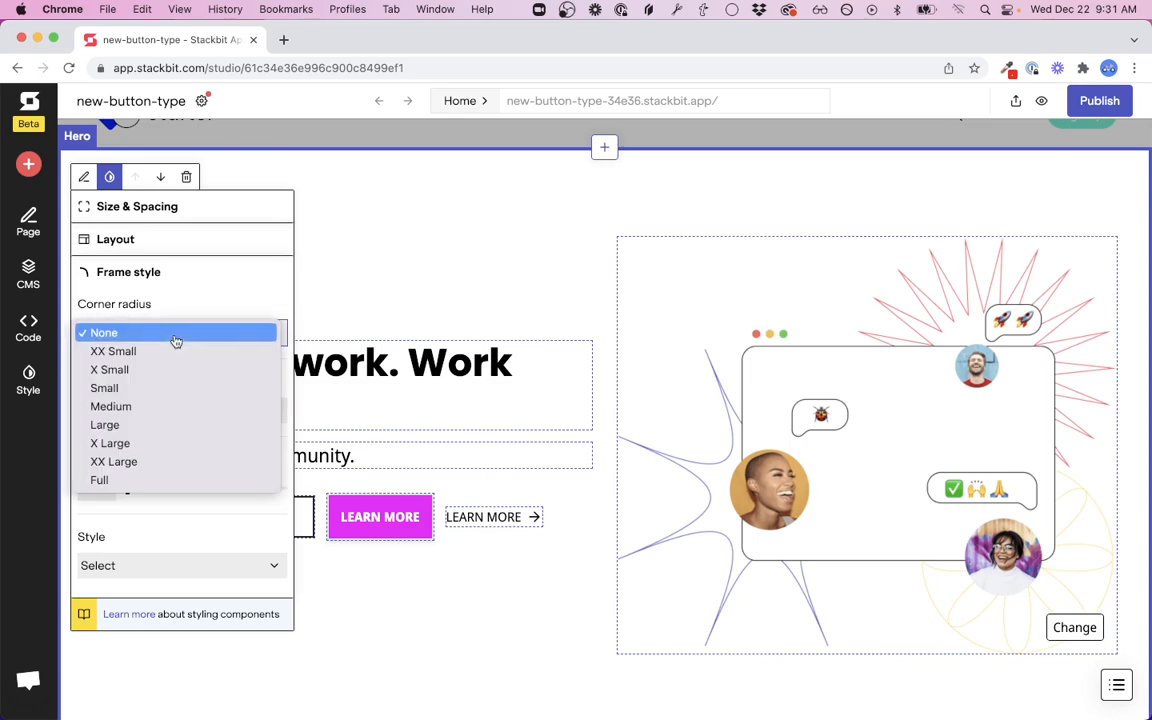
left_click(158, 462)
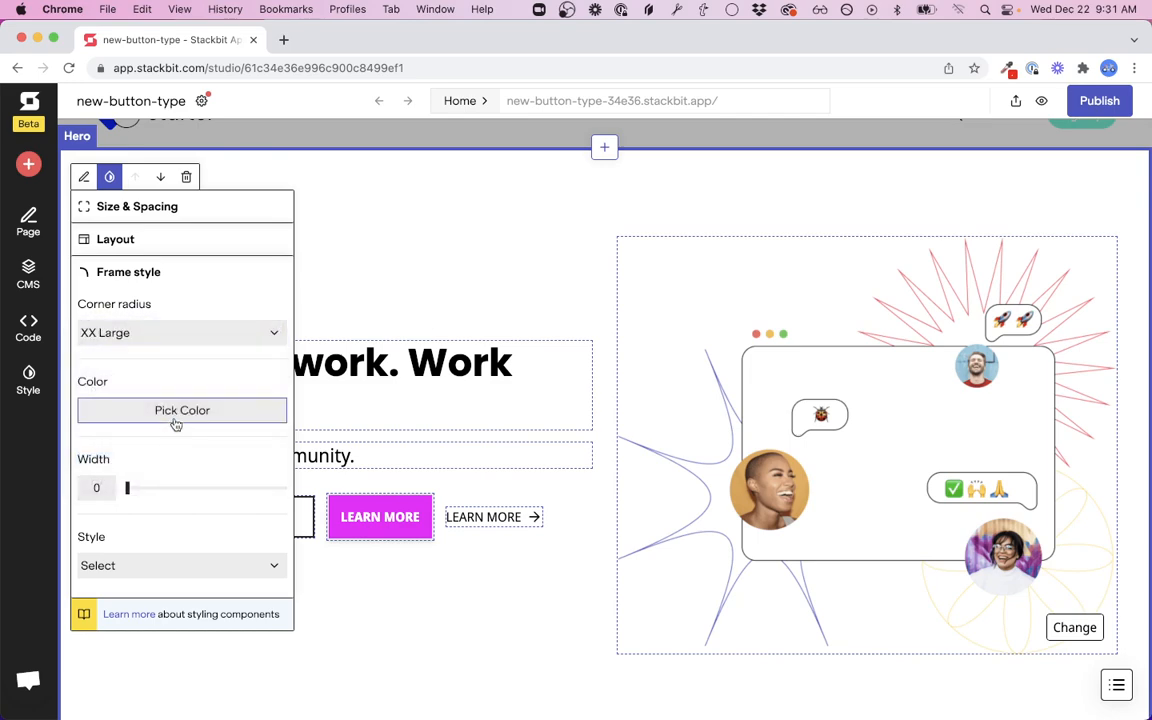
left_click(182, 410)
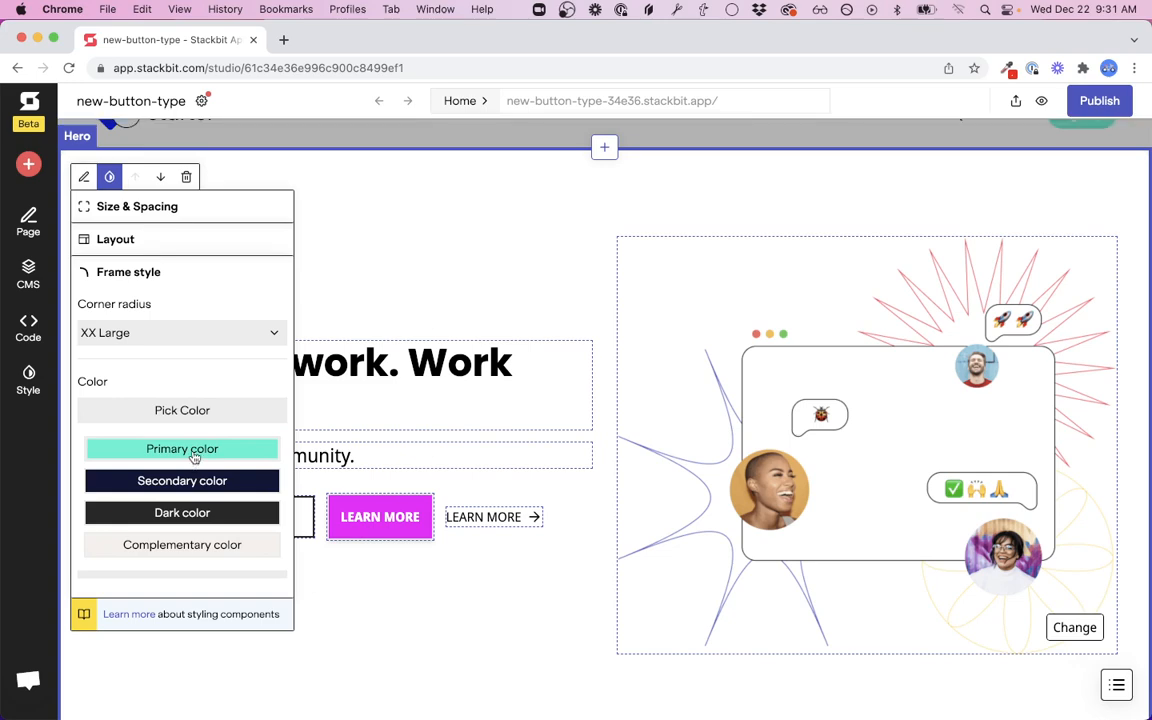
scroll(200, 505, "down", 2)
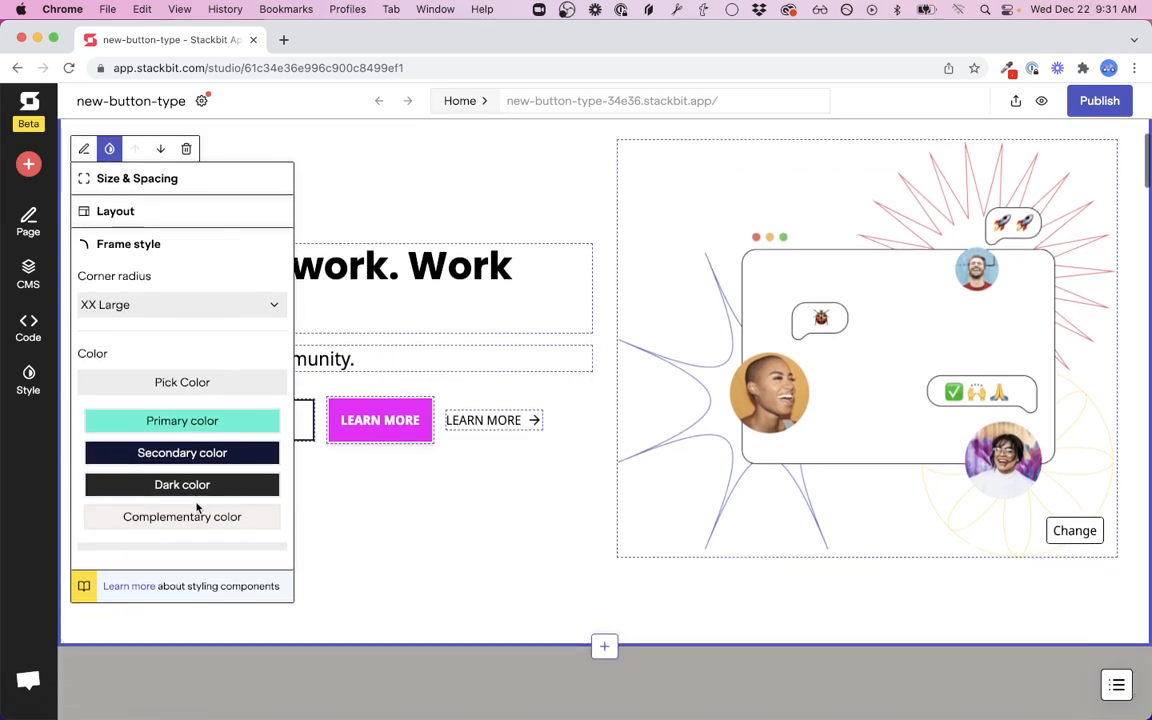
left_click(192, 428)
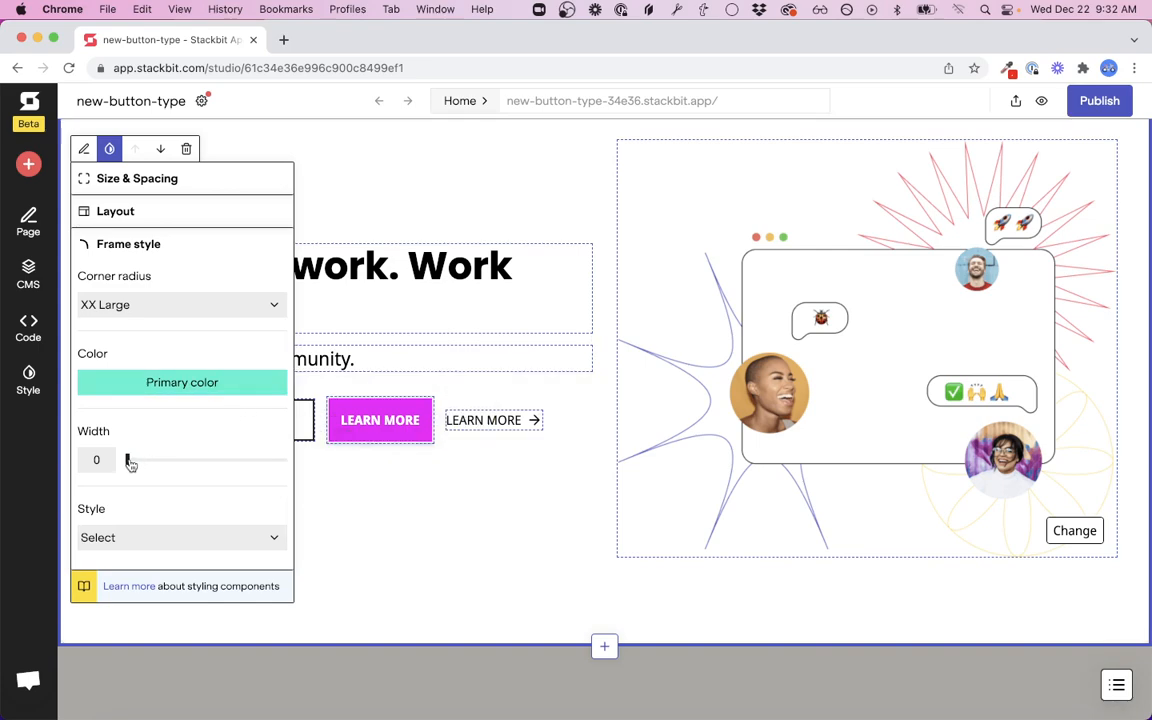
Give the Hero section's frame a width of 8 and the Solid style, and close its style settings.
left_click_drag(163, 462, 303, 465)
left_click(220, 541)
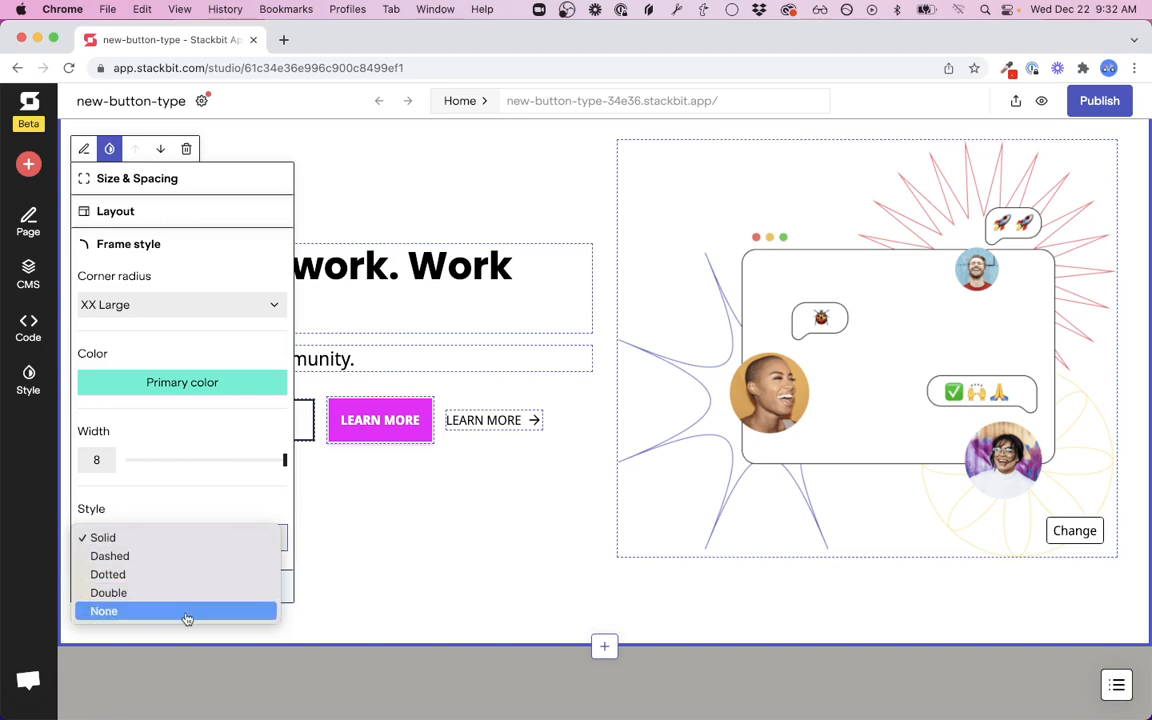
left_click(200, 538)
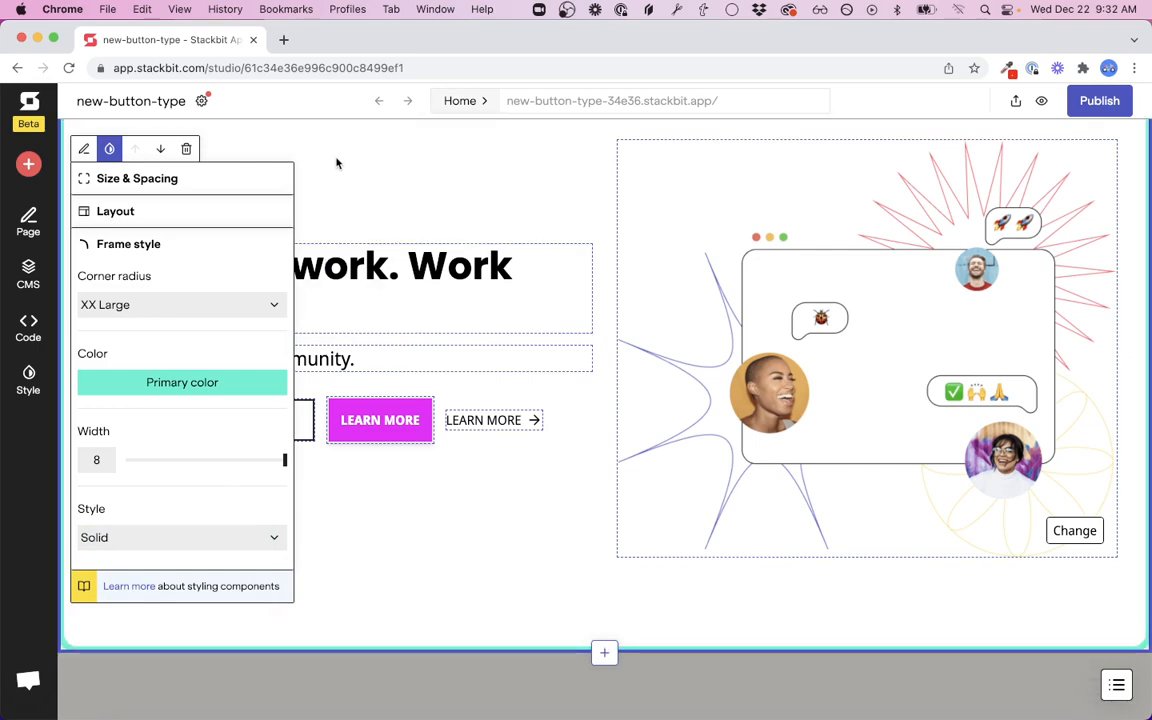
scroll(337, 163, "up", 3)
left_click(377, 135)
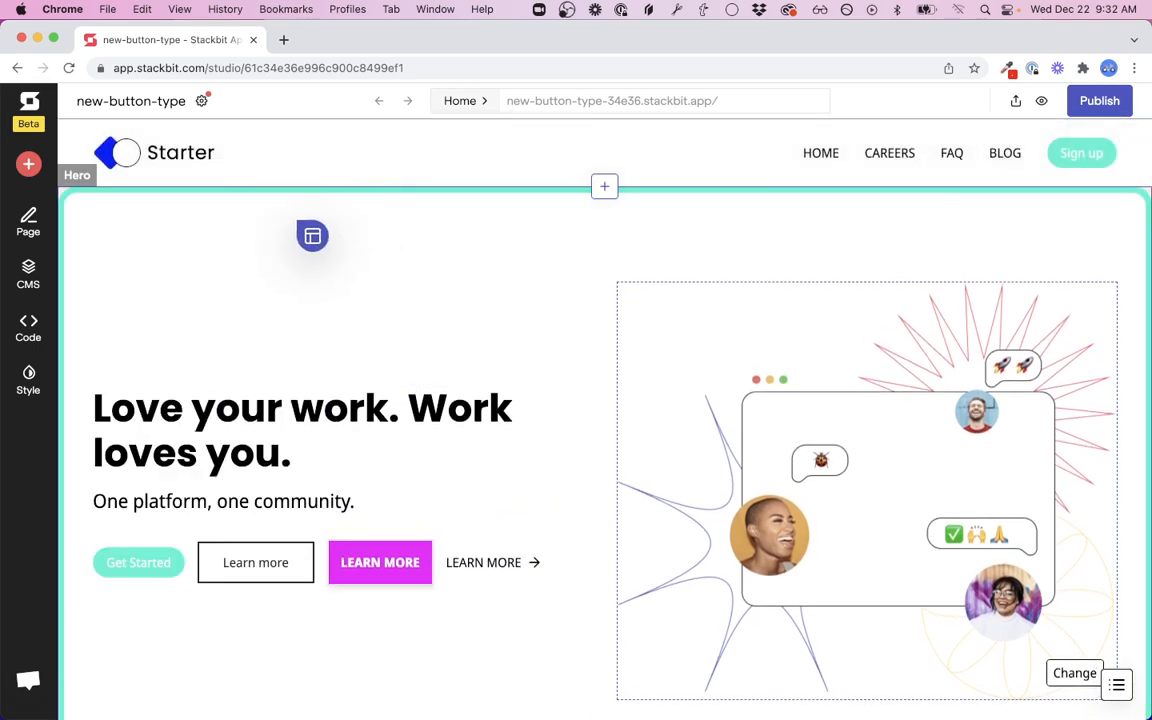
Set the Hero section's left and right margins to 44 px, and close its style settings.
left_click(110, 146)
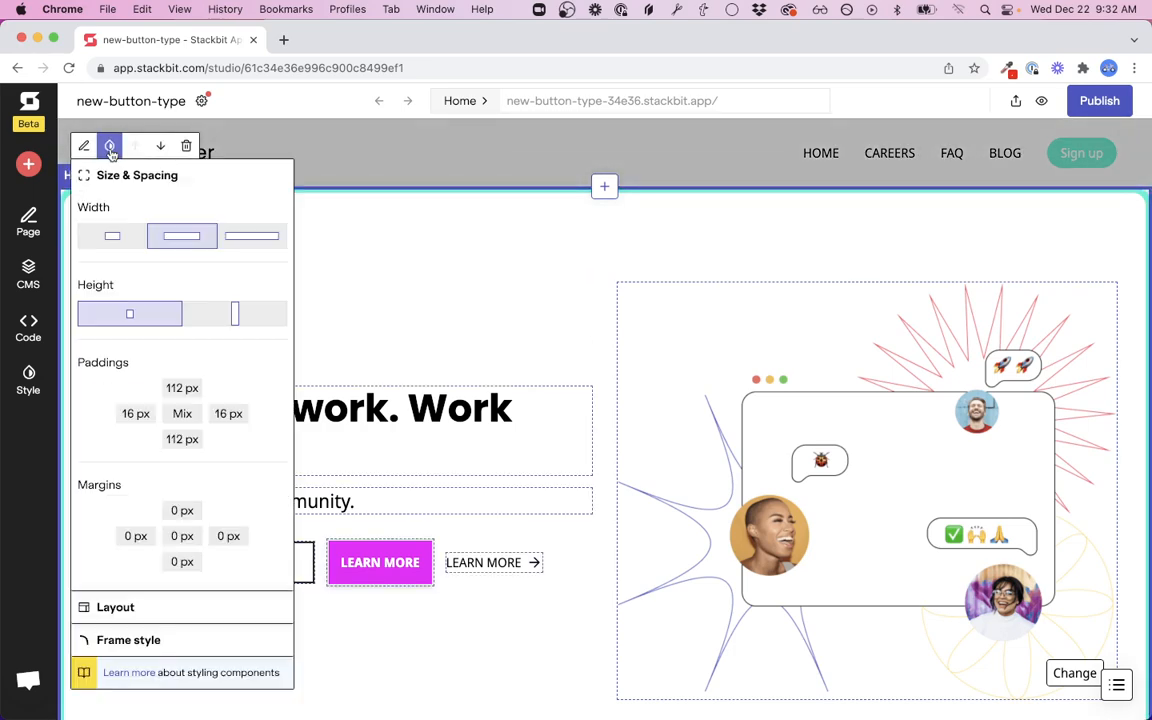
left_click(140, 537)
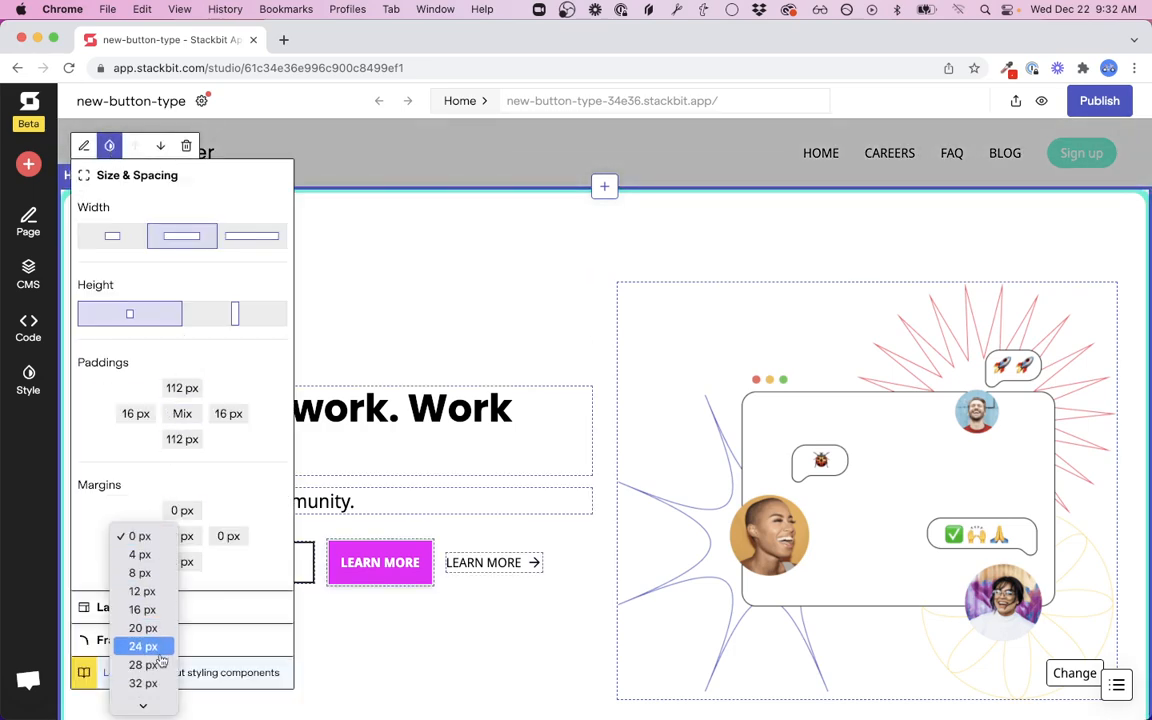
scroll(143, 668, "down", 5)
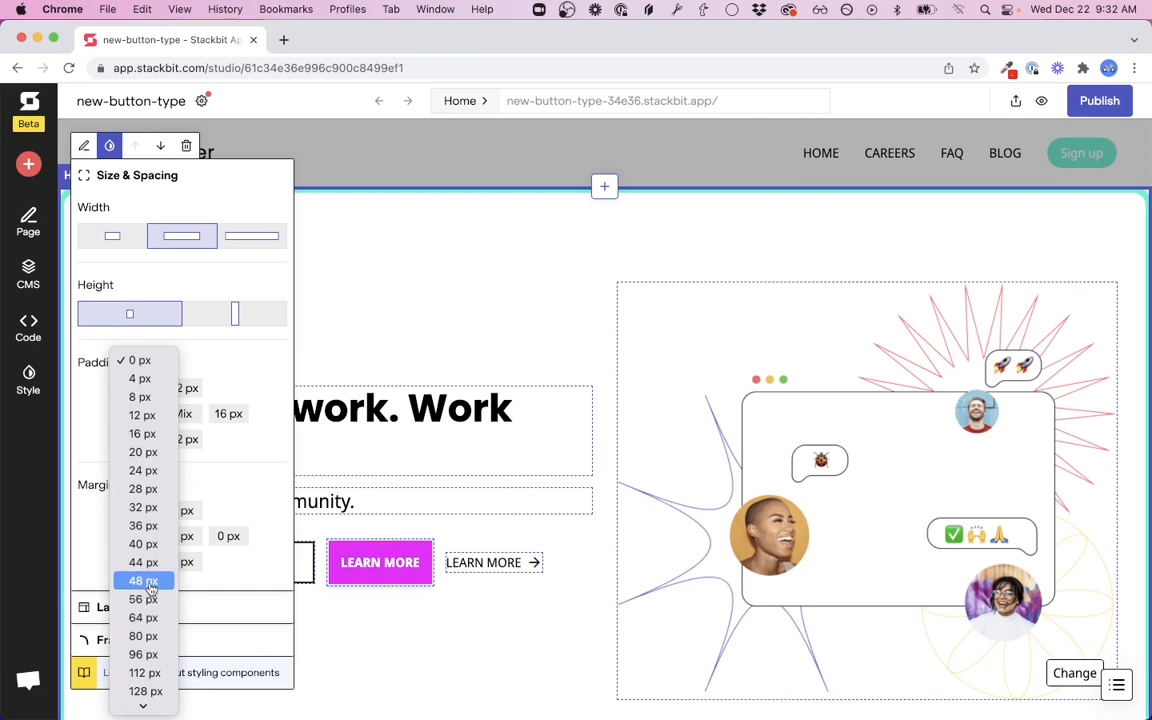
left_click(143, 562)
left_click(228, 536)
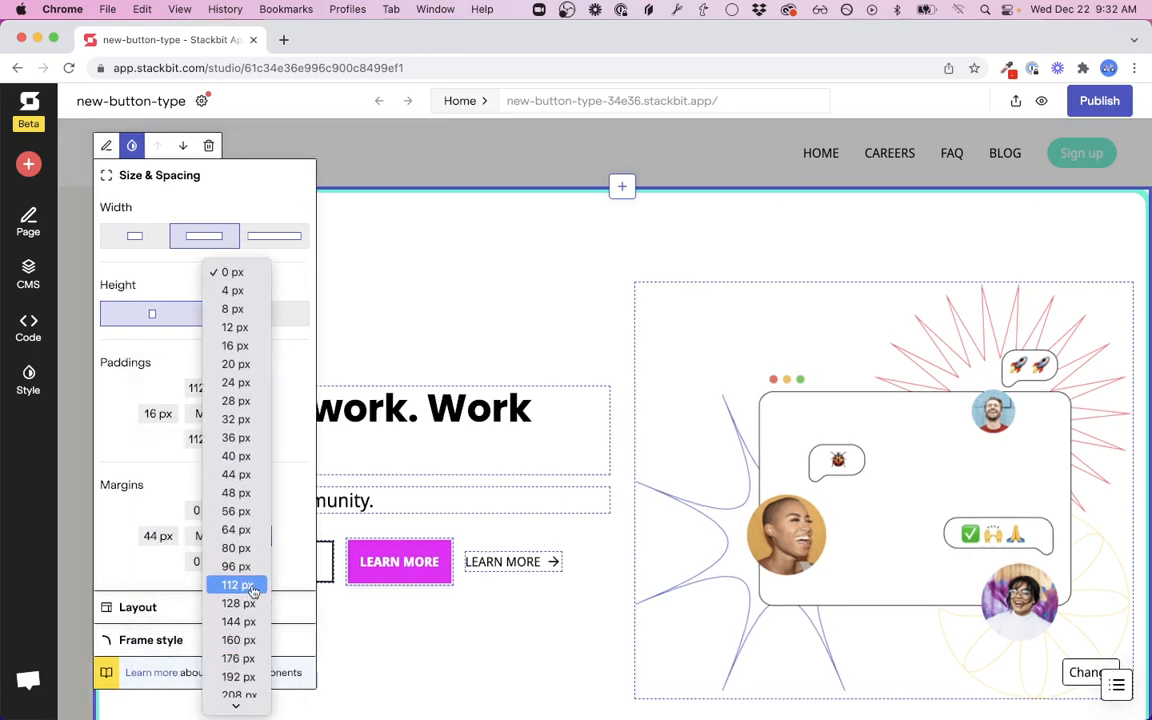
left_click(250, 475)
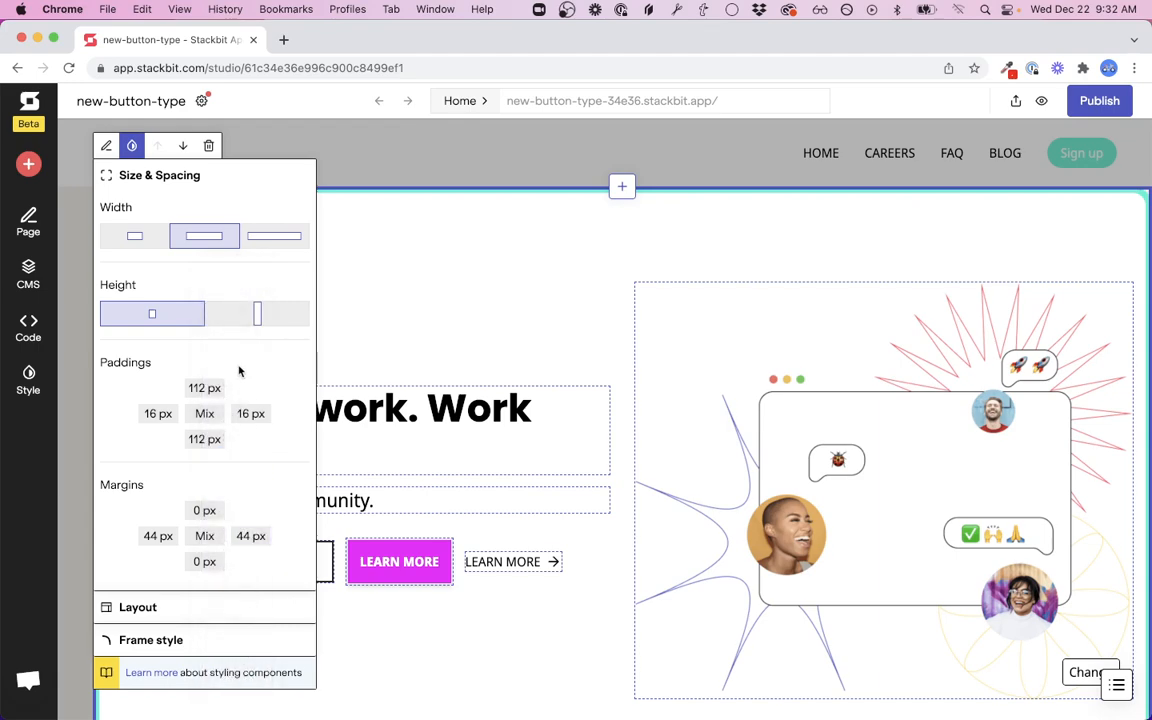
left_click(545, 176)
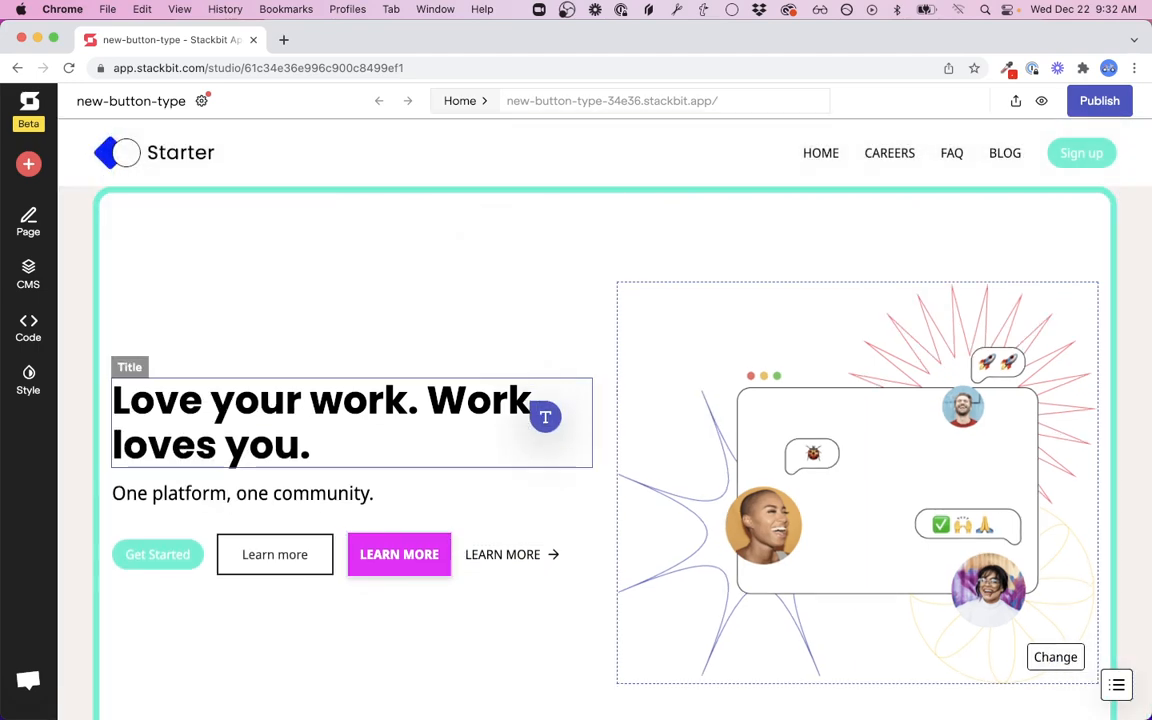
Change the Site background color in the global color palette to white #ffffff, and close the global styles.
scroll(536, 547, "down", 1)
scroll(536, 547, "down", 2)
scroll(535, 494, "up", 3)
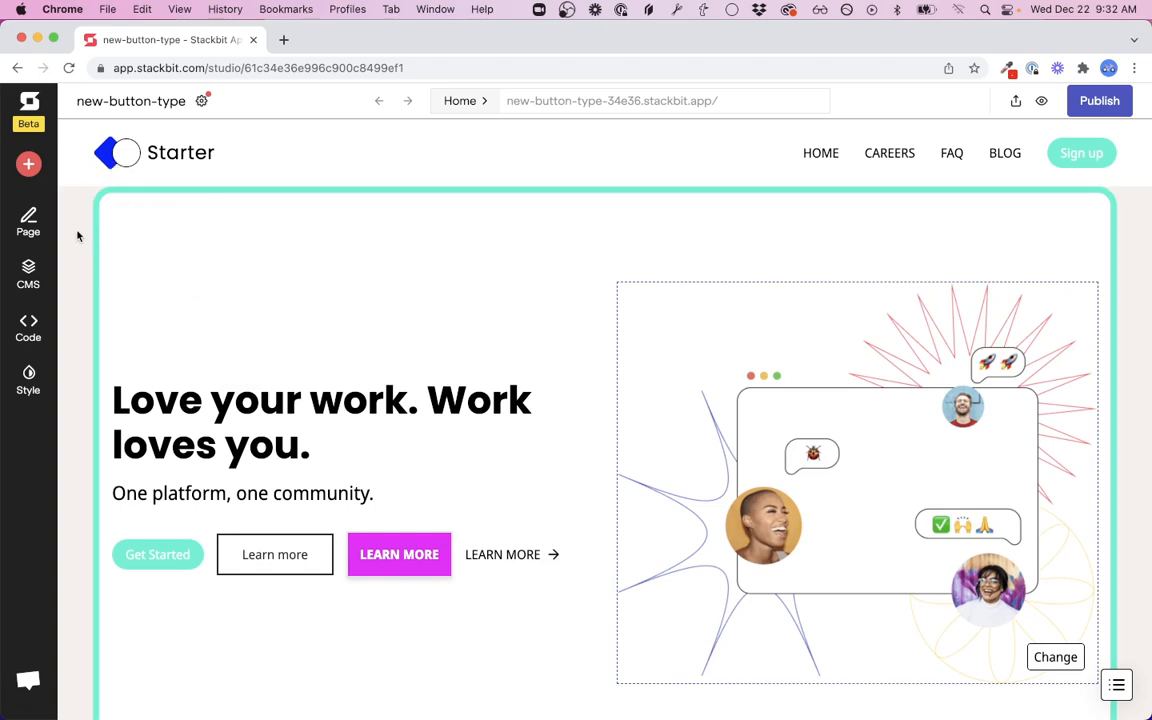
left_click(30, 378)
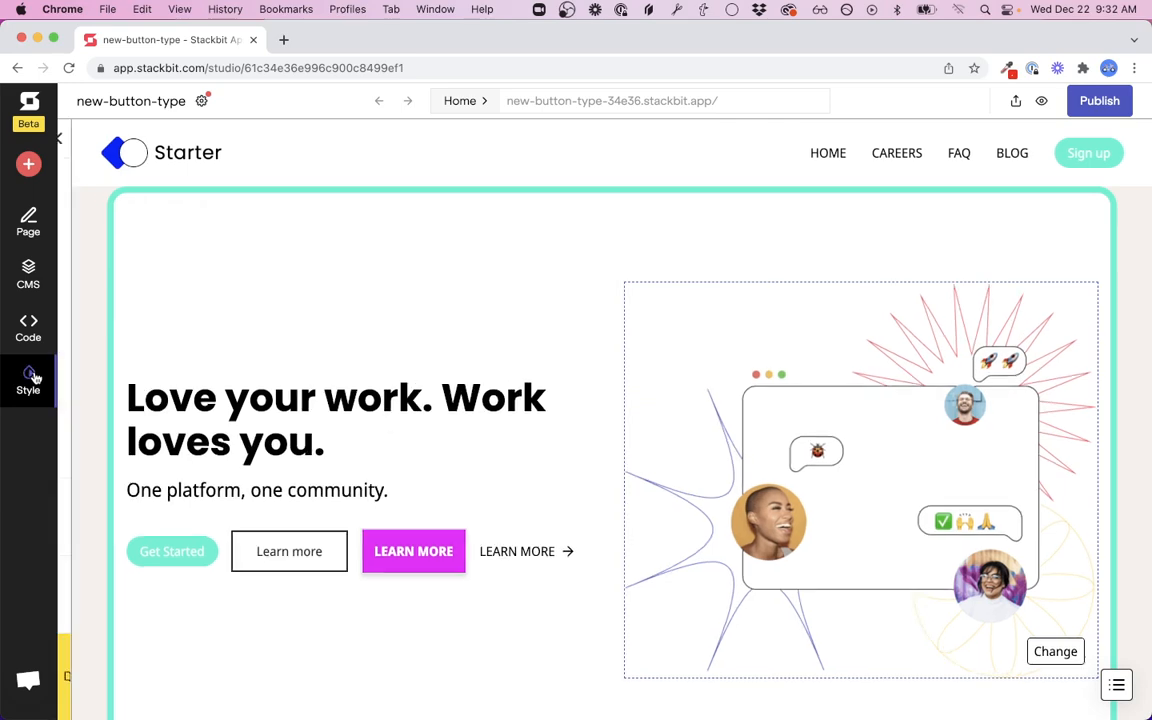
left_click(157, 603)
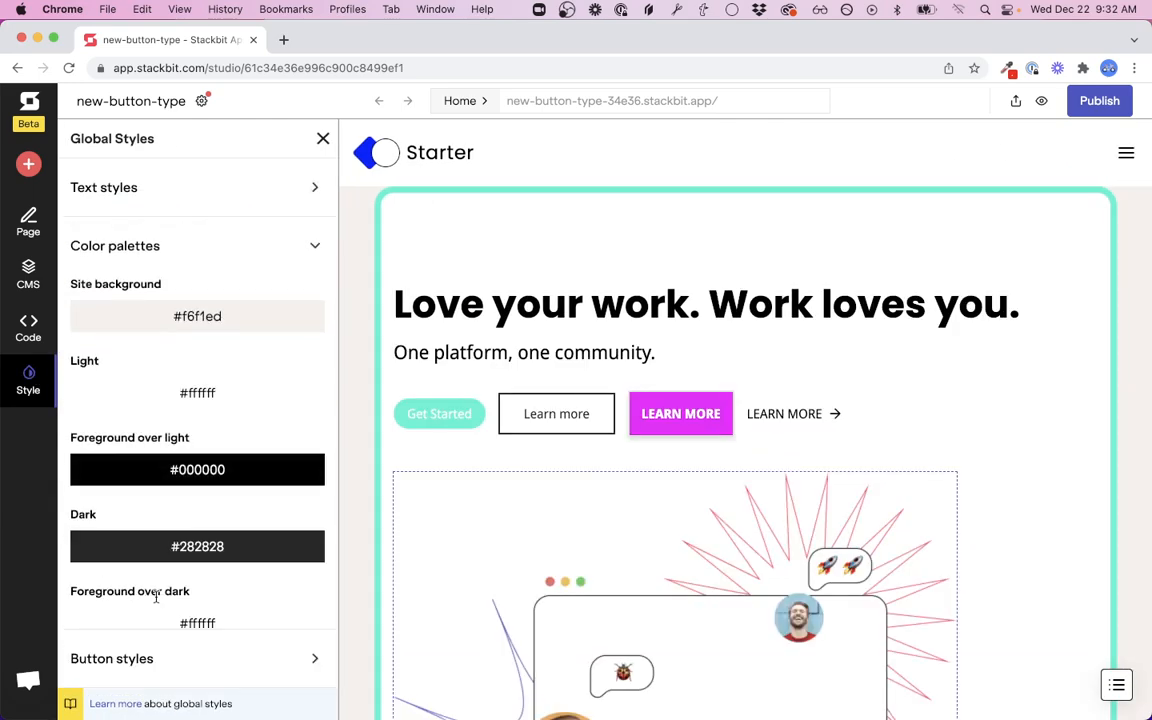
left_click(211, 327)
left_click(519, 572)
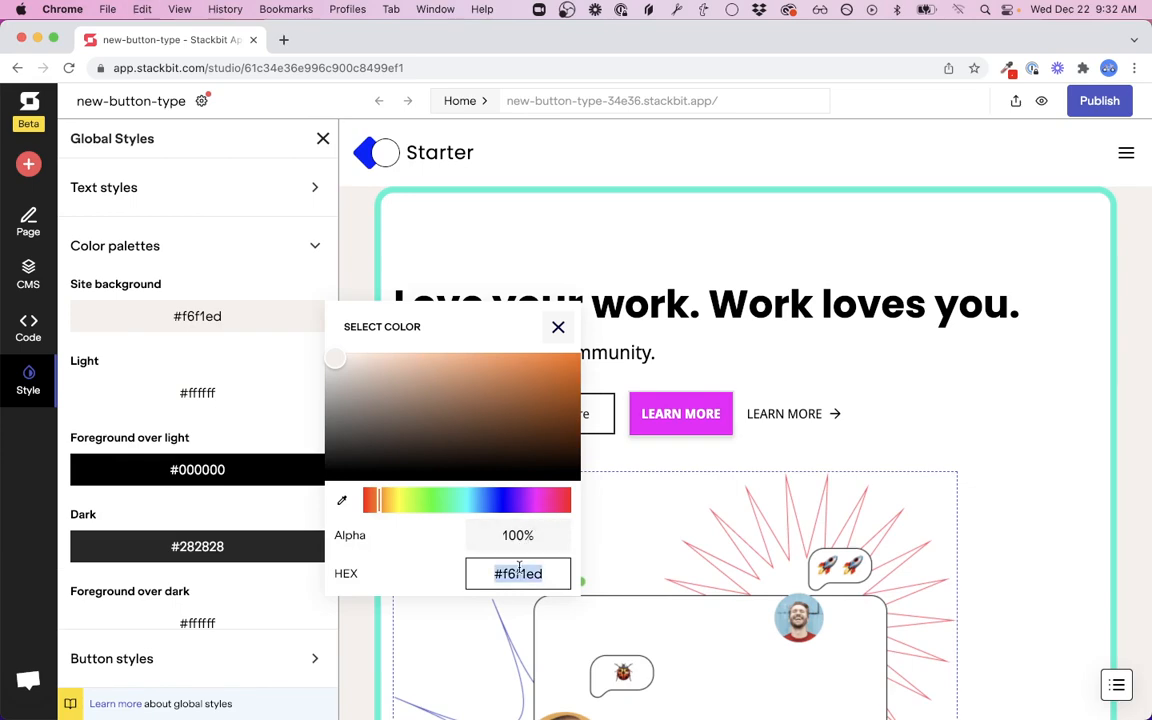
type("#fffff")
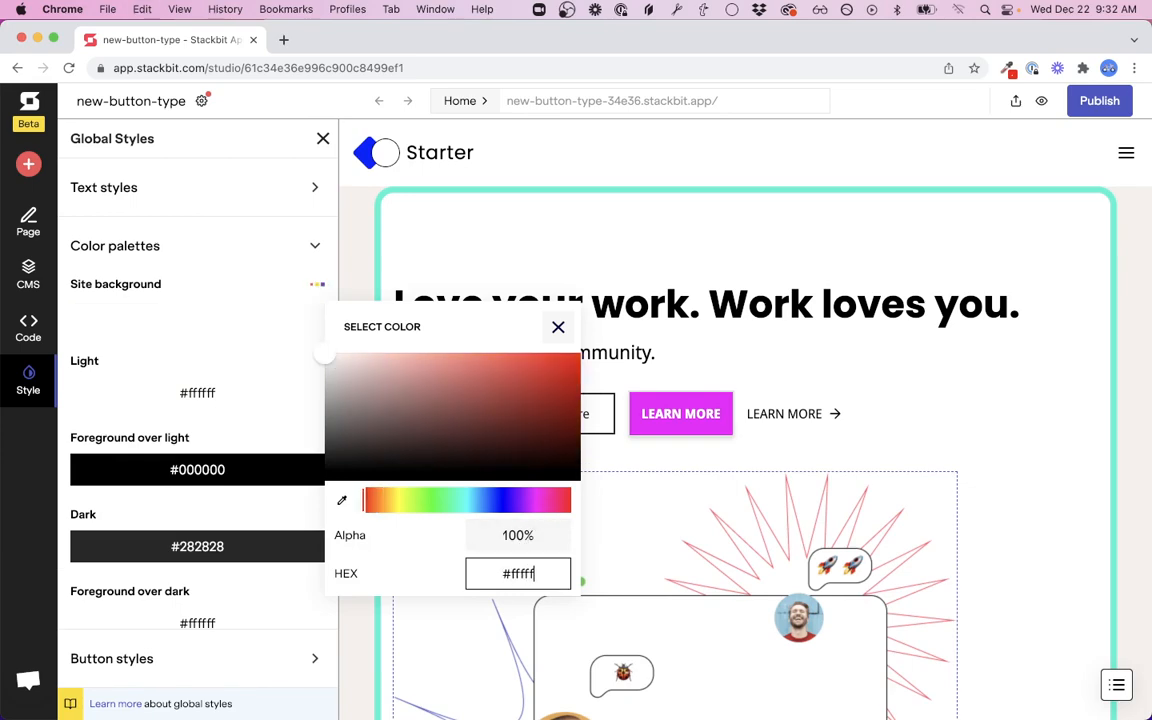
type("f")
left_click(559, 330)
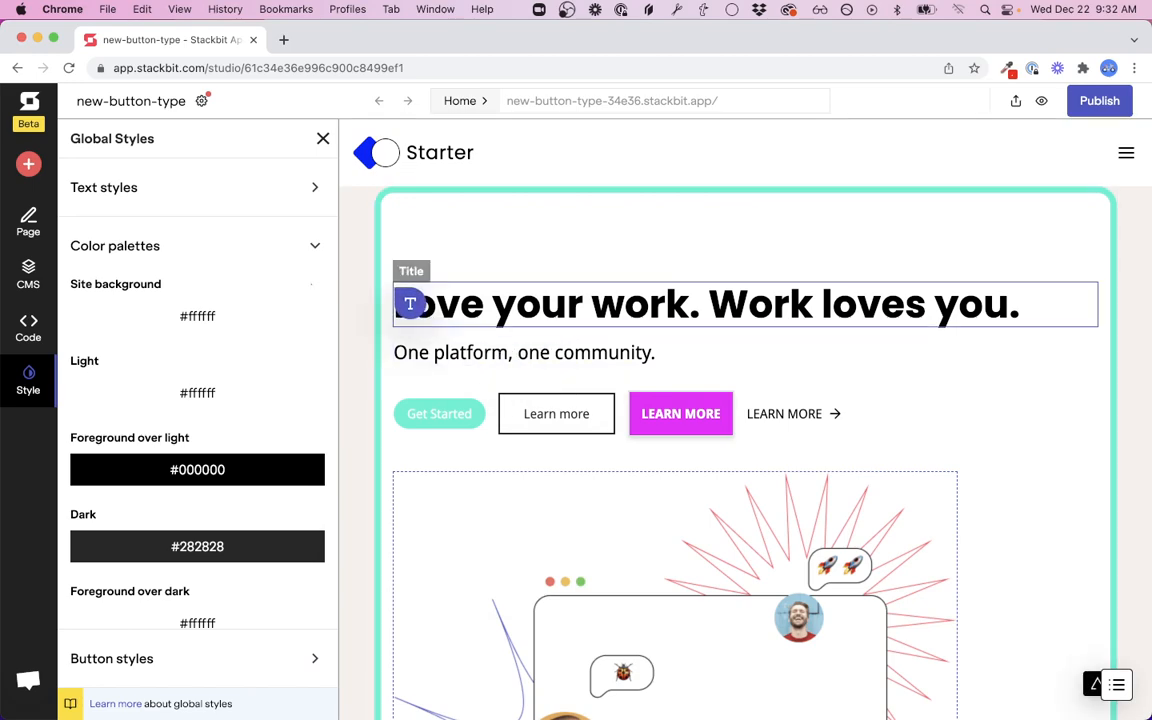
left_click(323, 138)
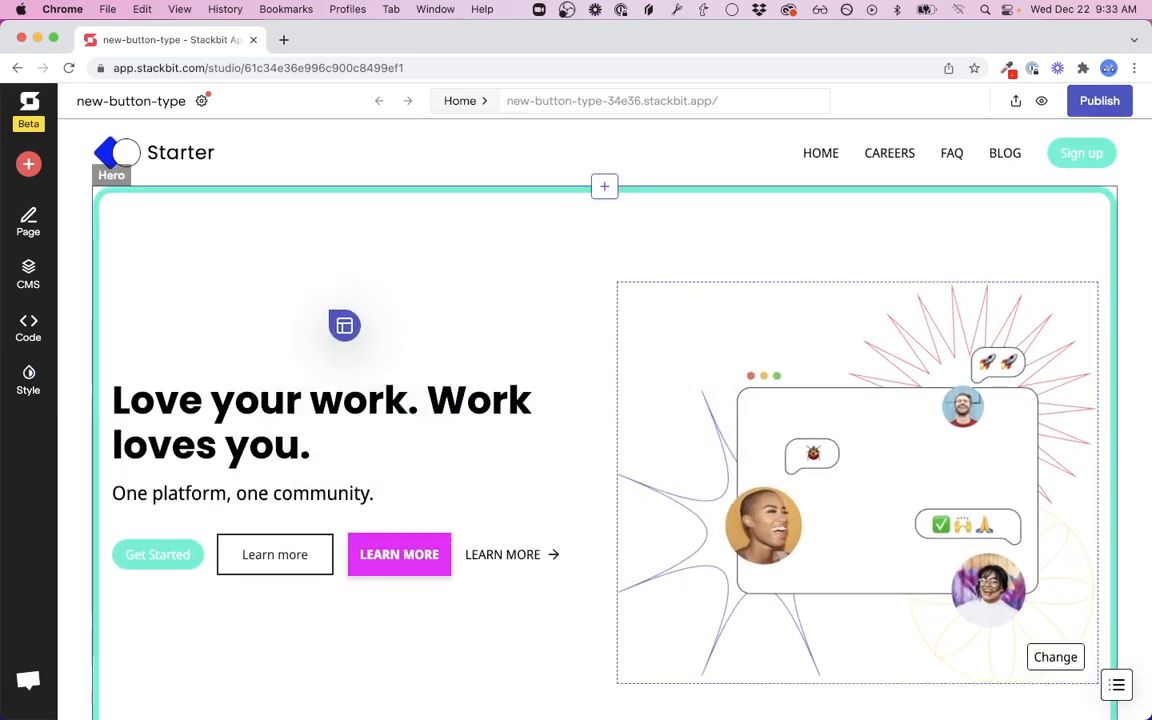
Try the dark scheme with turquoise text and the navy scheme on the Hero section, apply white text on turquoise, and close its settings.
left_click(344, 325)
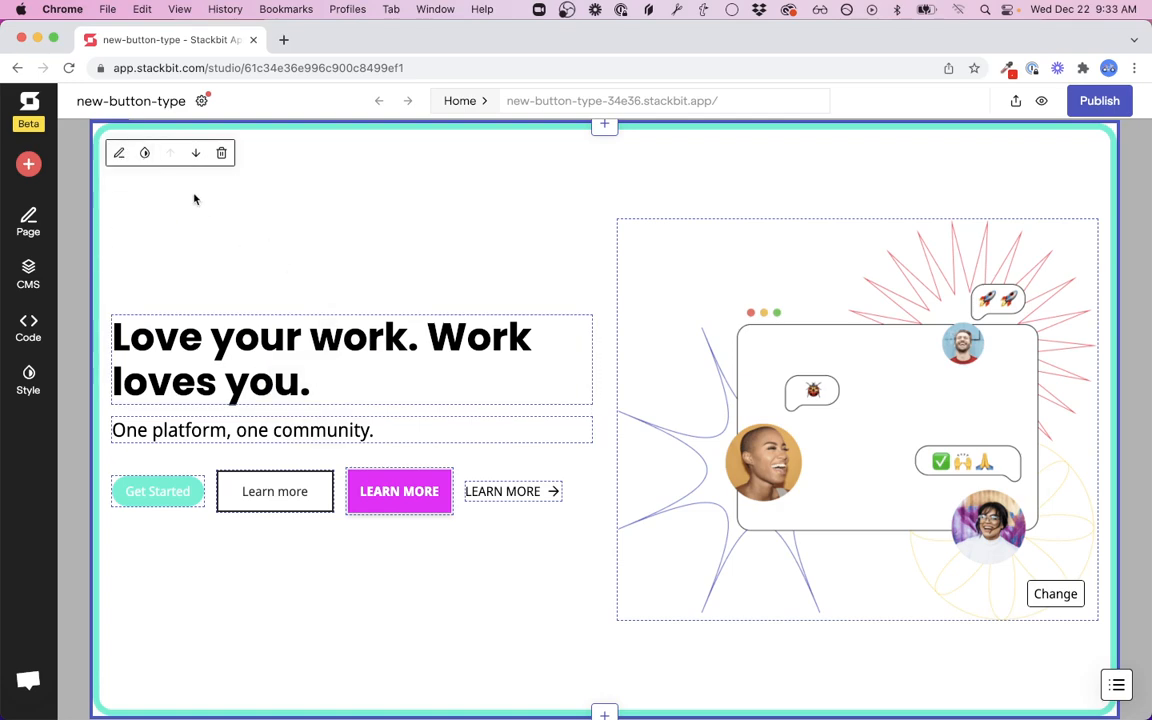
left_click(118, 153)
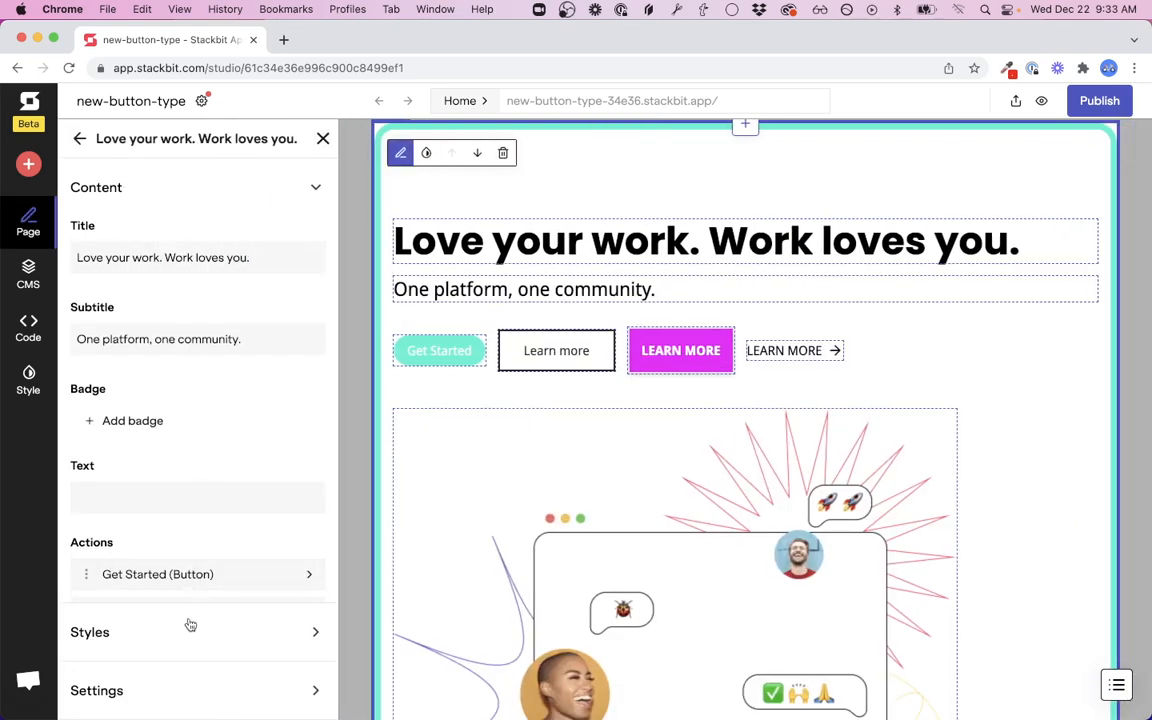
left_click(132, 632)
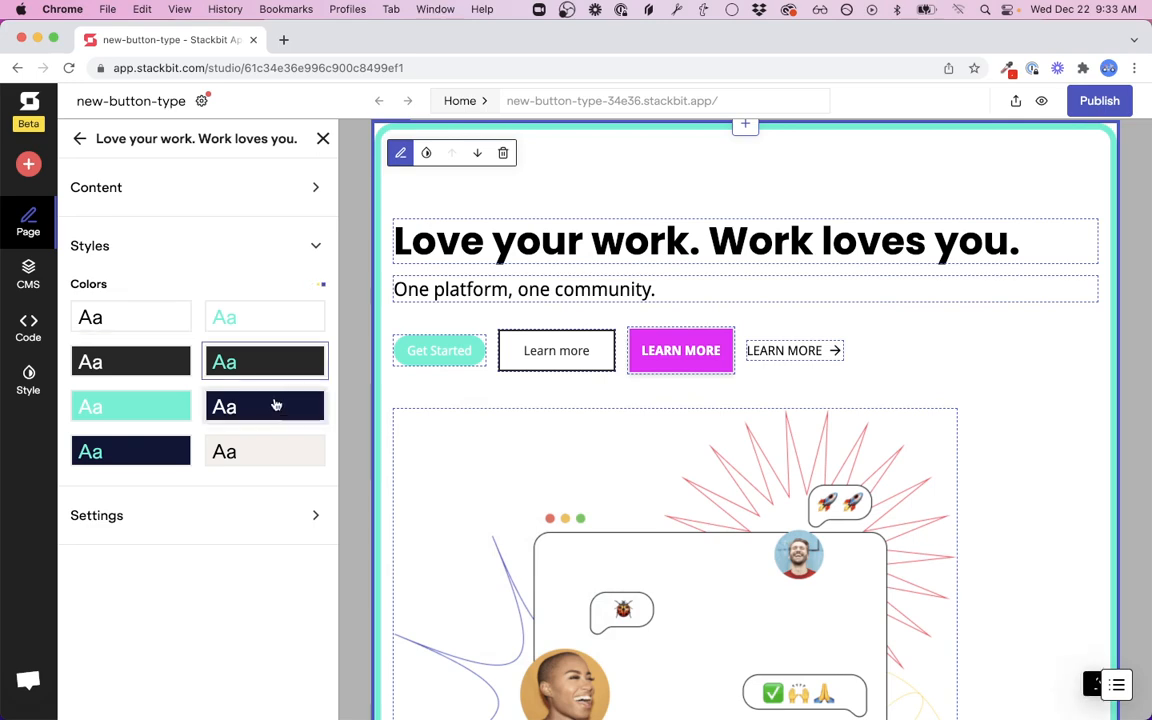
left_click(255, 372)
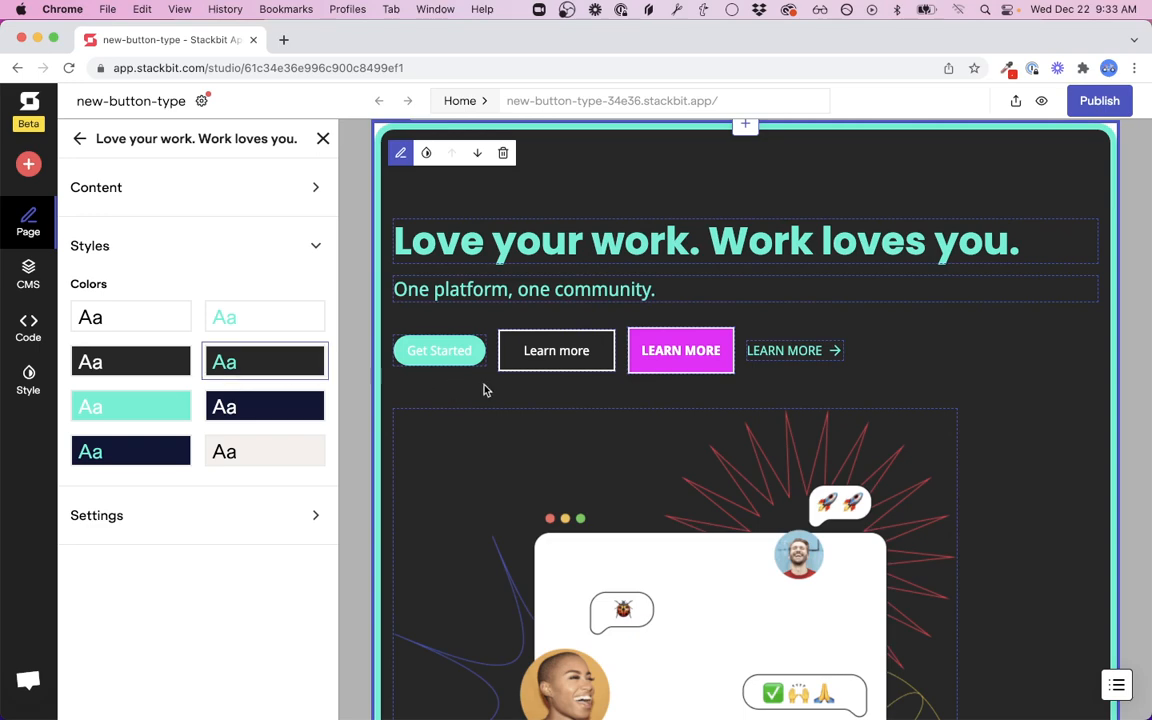
left_click(271, 408)
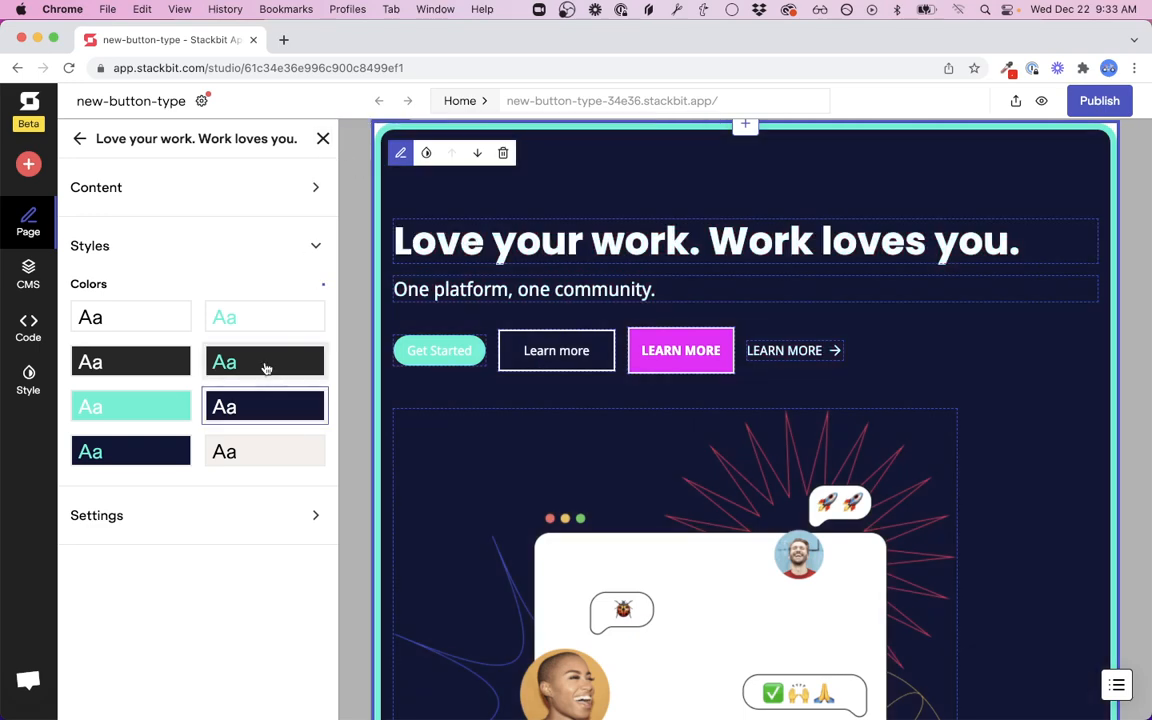
left_click(150, 405)
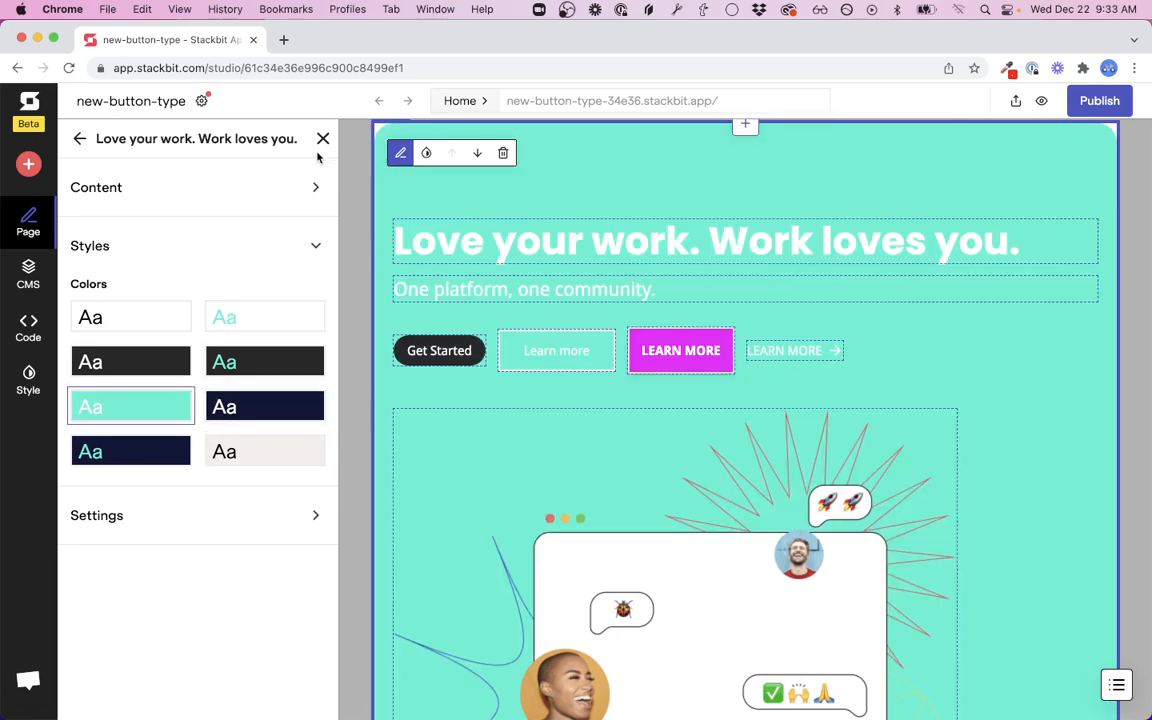
left_click(323, 139)
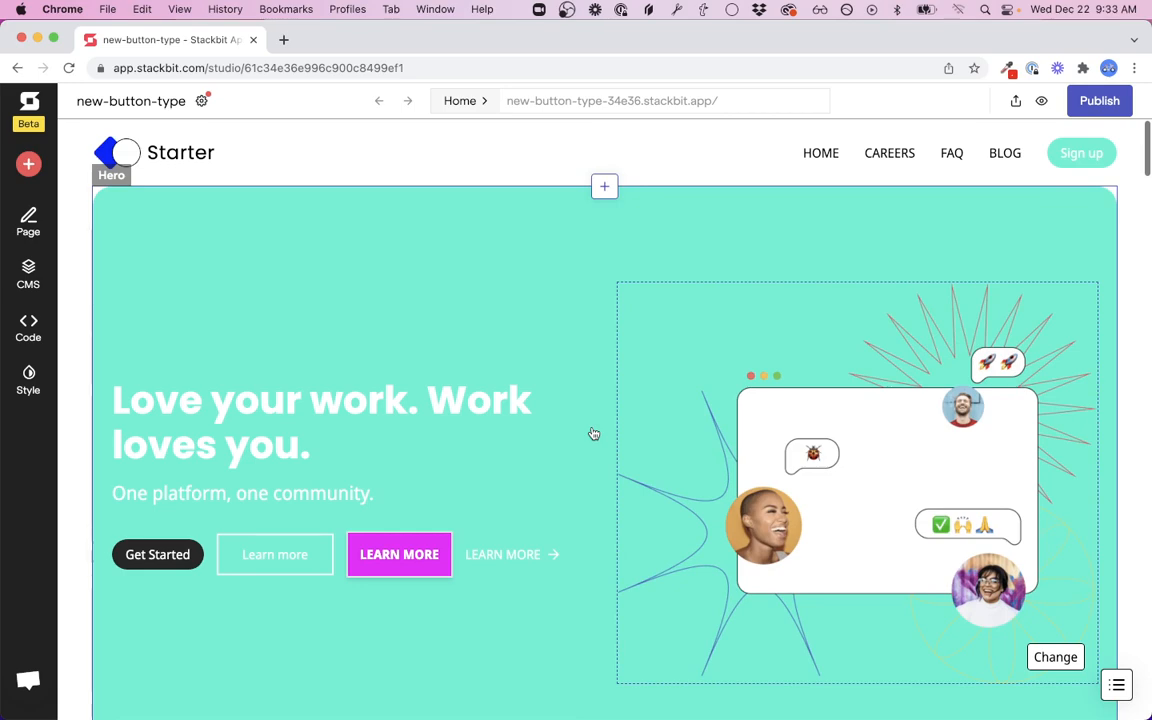
Review the Hero section's size and spacing style settings alongside its color scheme options.
scroll(586, 445, "down", 2)
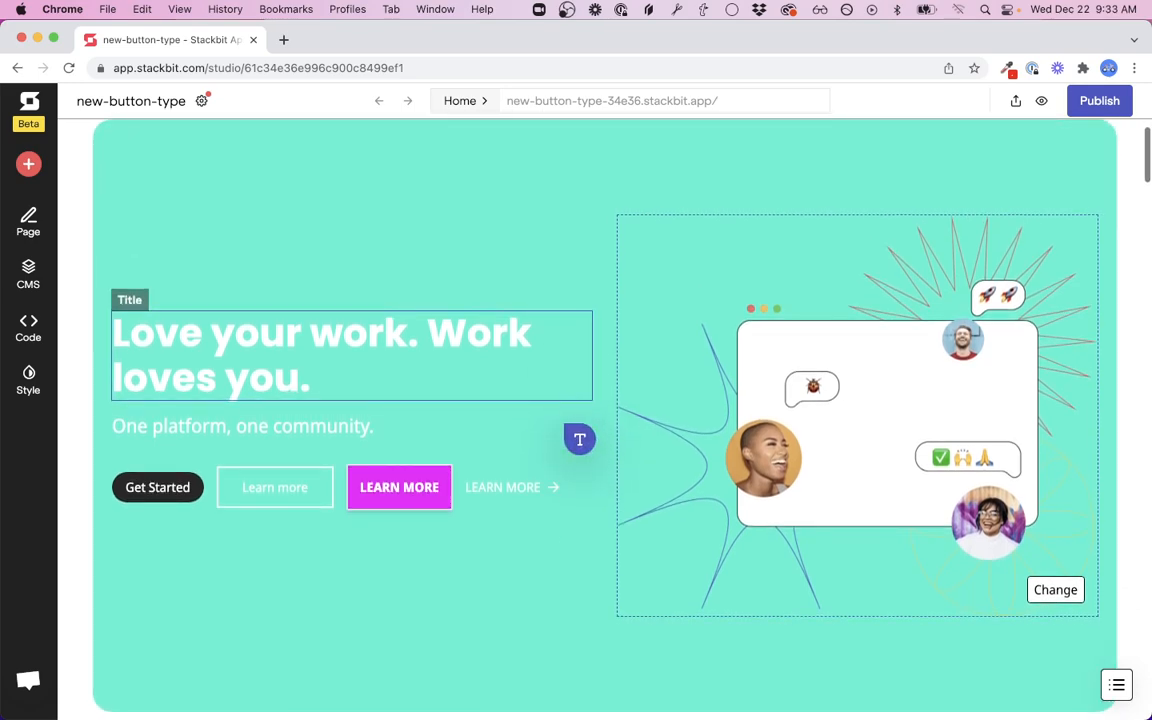
scroll(581, 437, "up", 2)
left_click(143, 131)
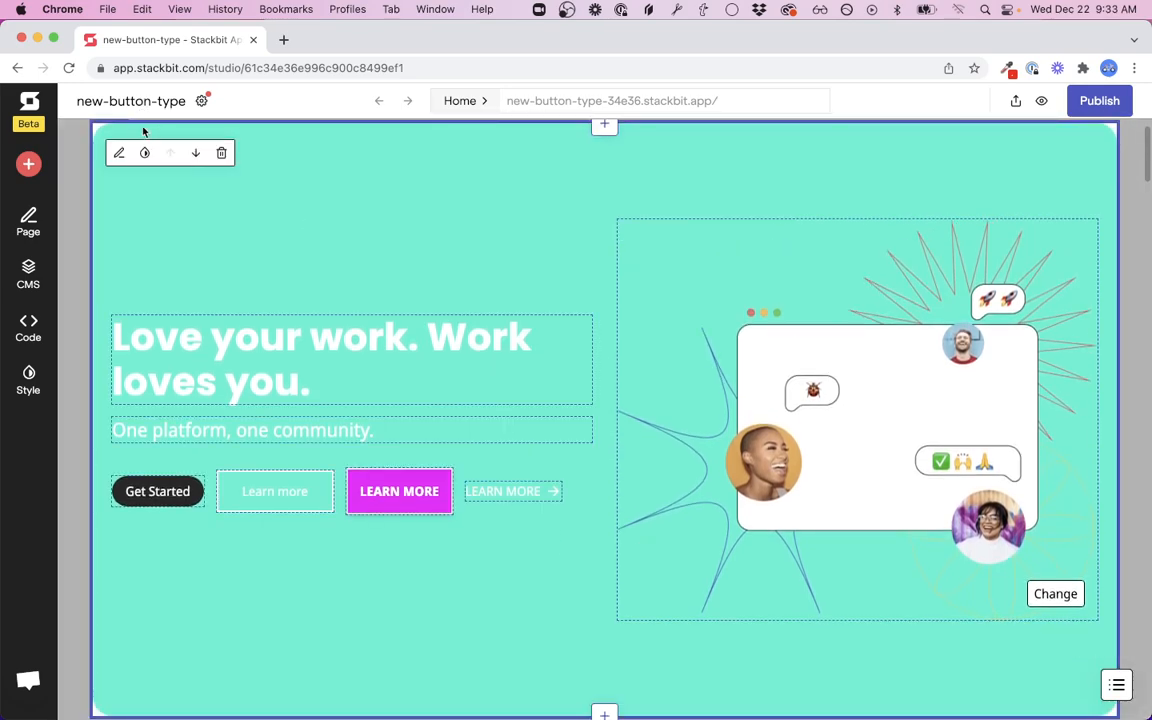
left_click(144, 152)
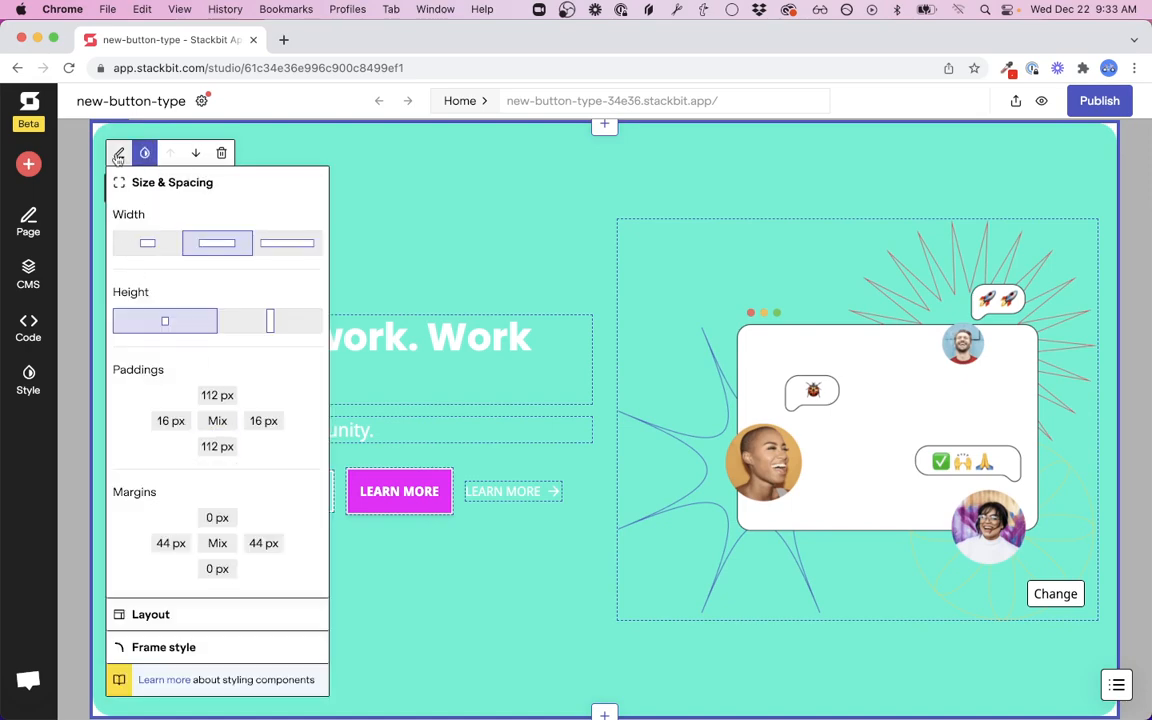
left_click(119, 152)
left_click(138, 632)
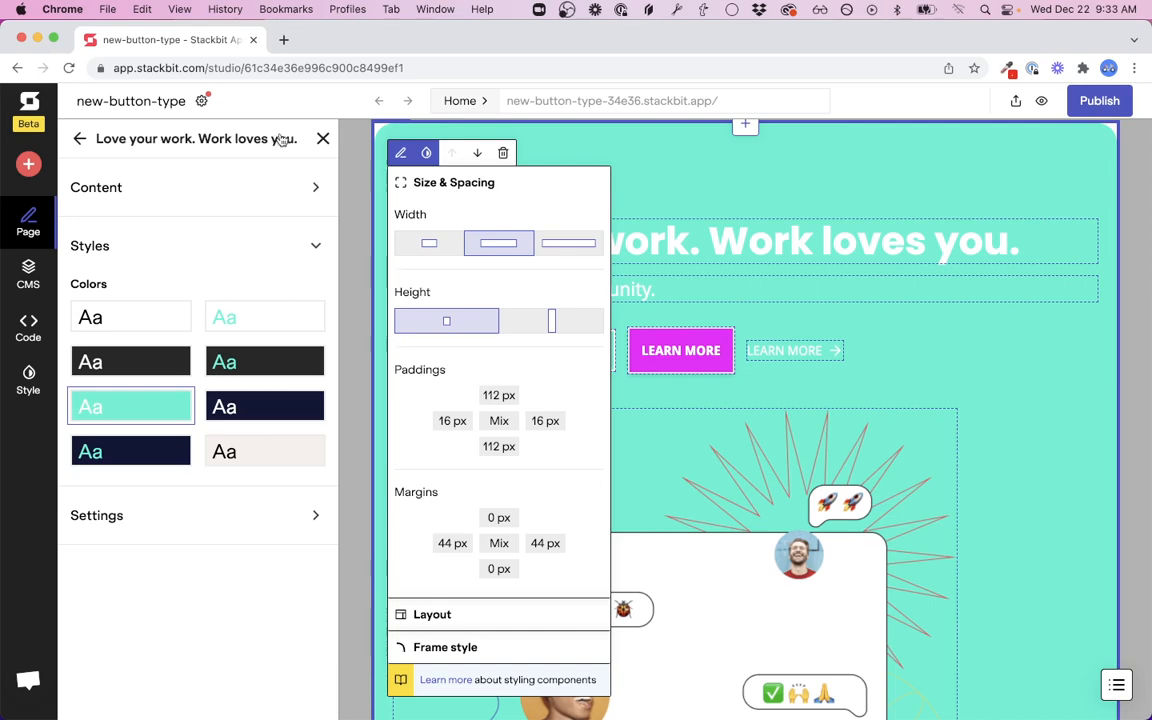
Review the global text styles, color palettes and button styles, and close the global styles.
left_click(27, 383)
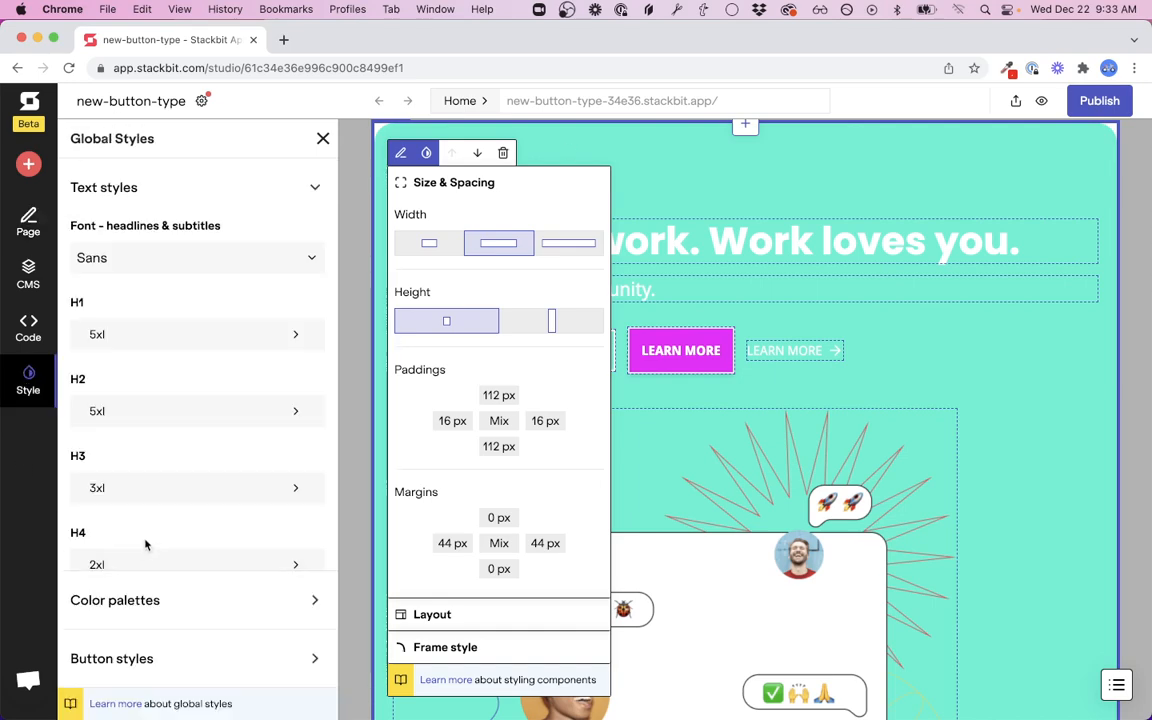
scroll(165, 540, "down", 1)
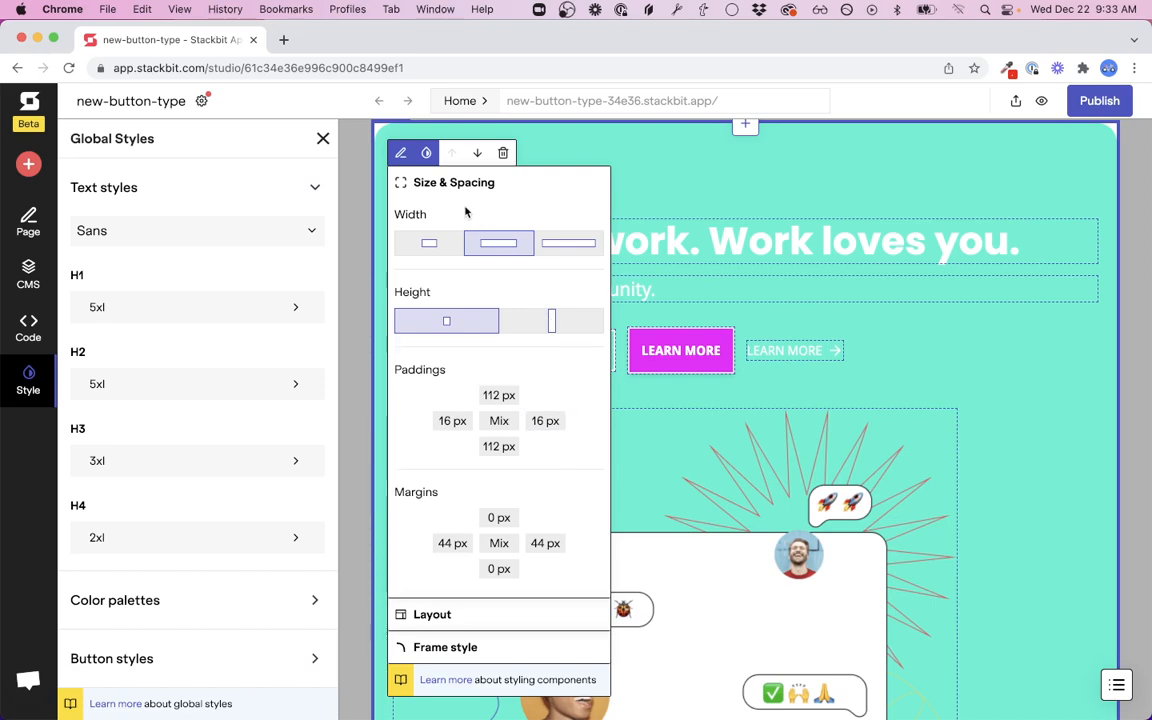
scroll(199, 516, "down", 3)
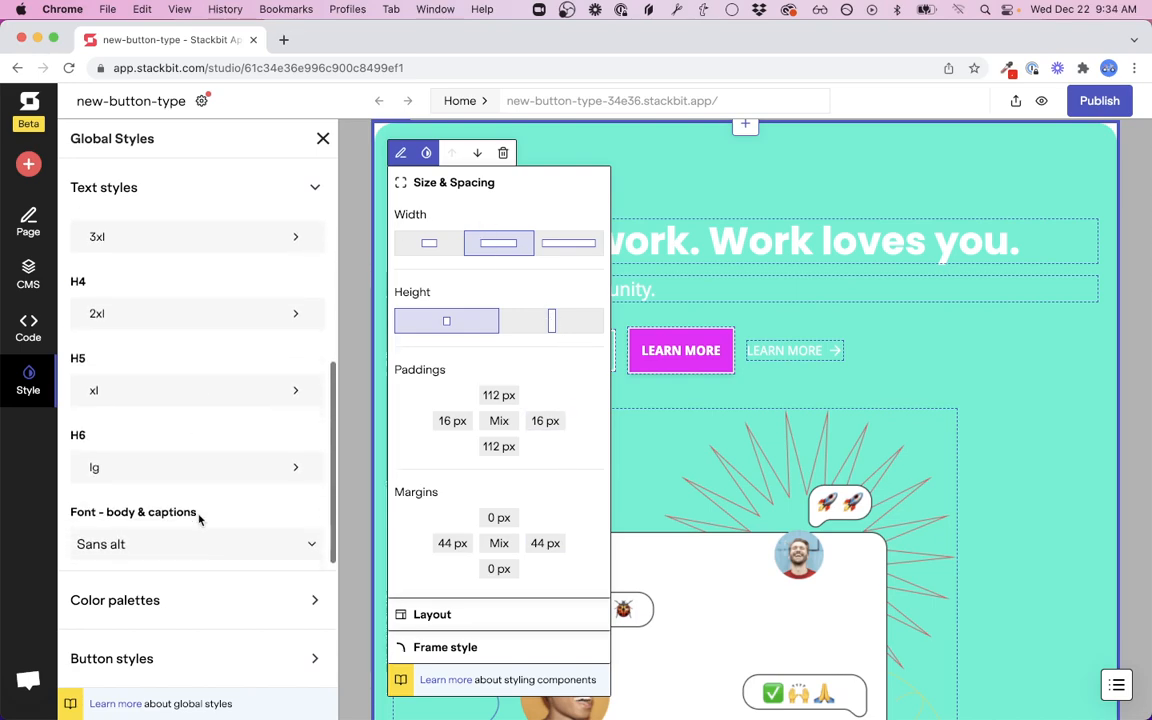
left_click(148, 603)
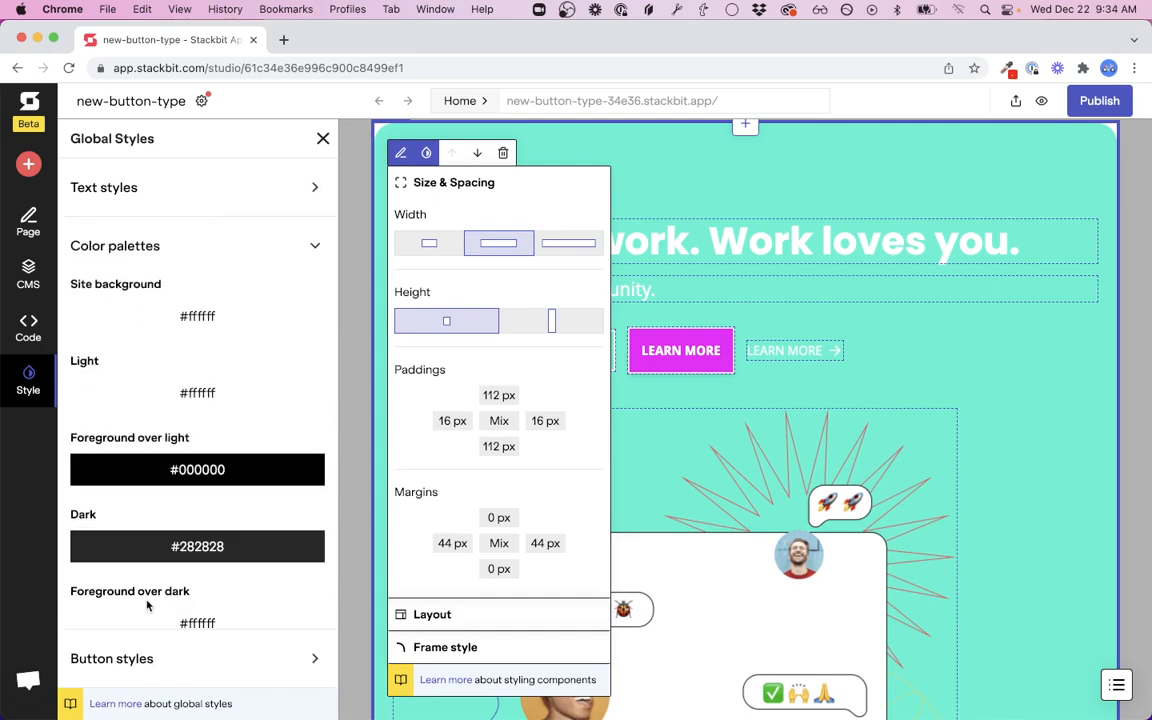
left_click(122, 660)
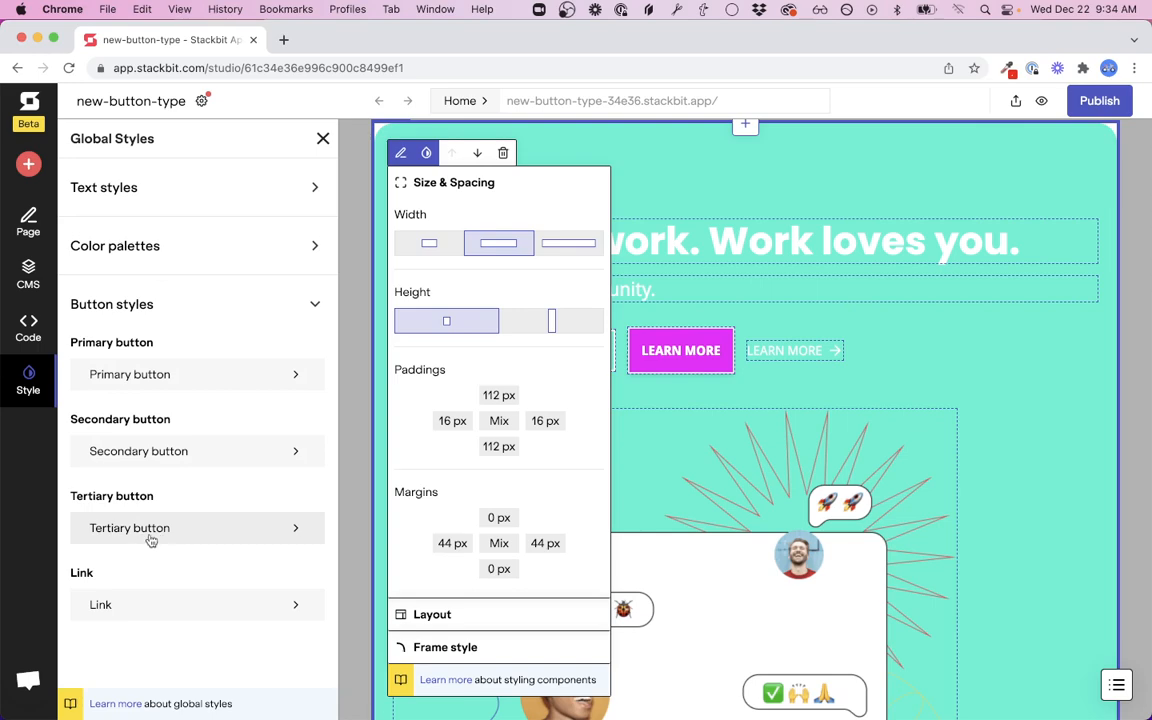
left_click(322, 140)
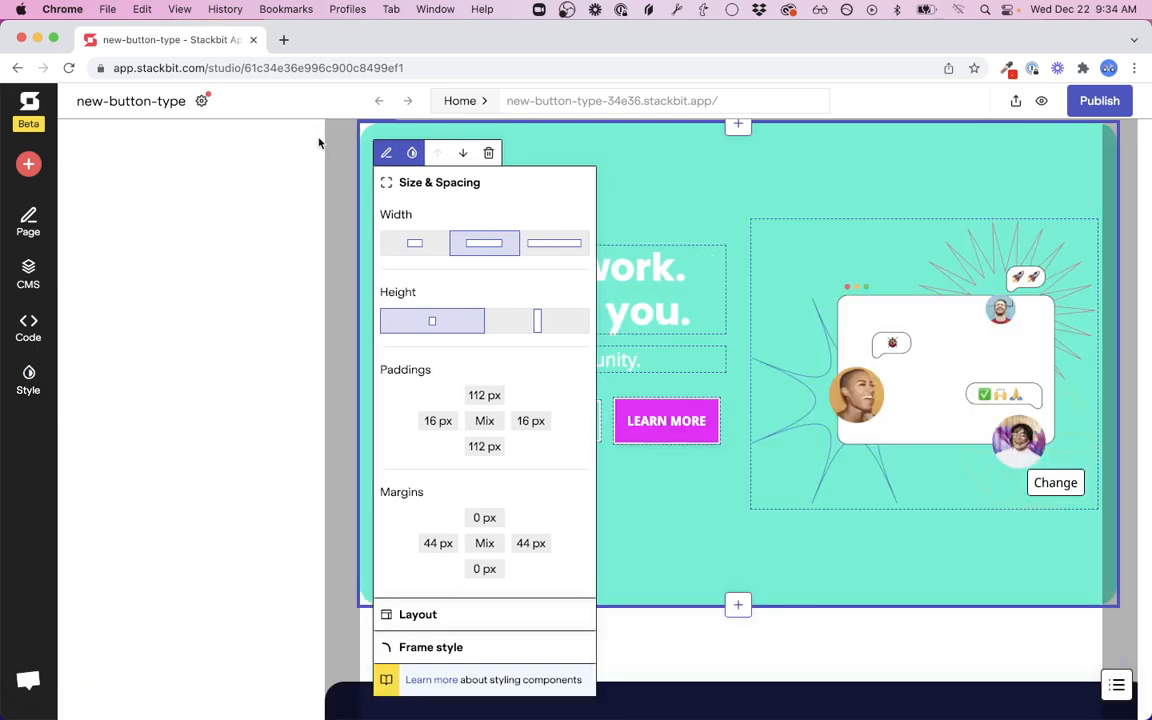